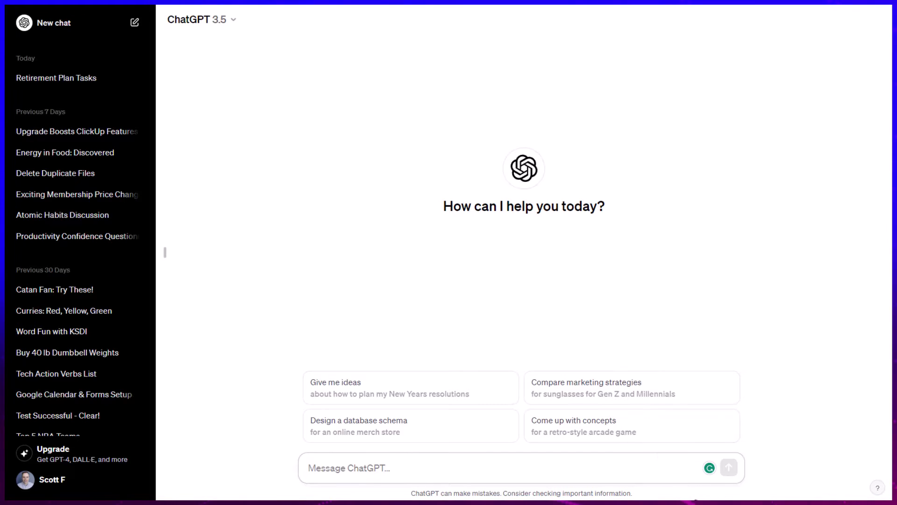
Switch to the AI Prompts wall and scroll to the 'AI Prompts You Need to Know' section
{"action": "mouse_move", "coordinate": [687, 503]}
{"action": "left_click", "coordinate": [687, 455]}
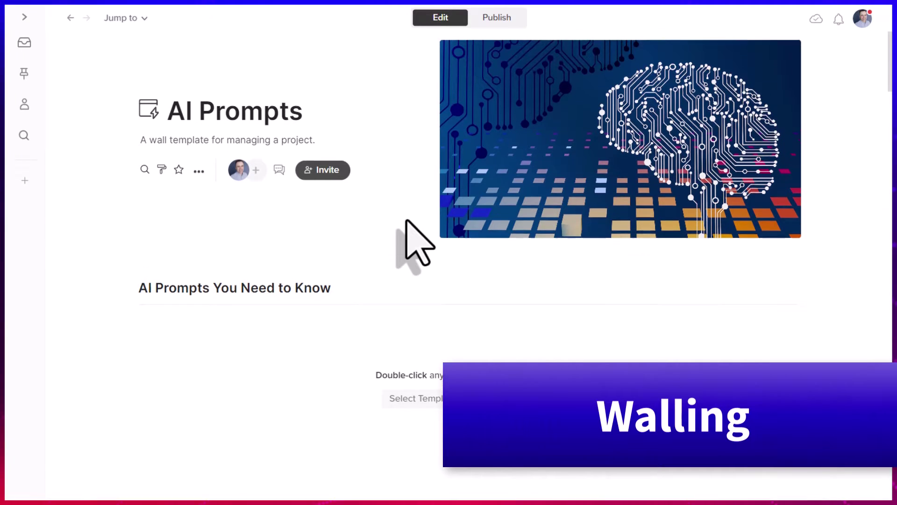
{"action": "scroll", "coordinate": [407, 222], "scroll_direction": "down", "scroll_amount": 2}
{"action": "scroll", "coordinate": [406, 222], "scroll_direction": "up", "scroll_amount": 2}
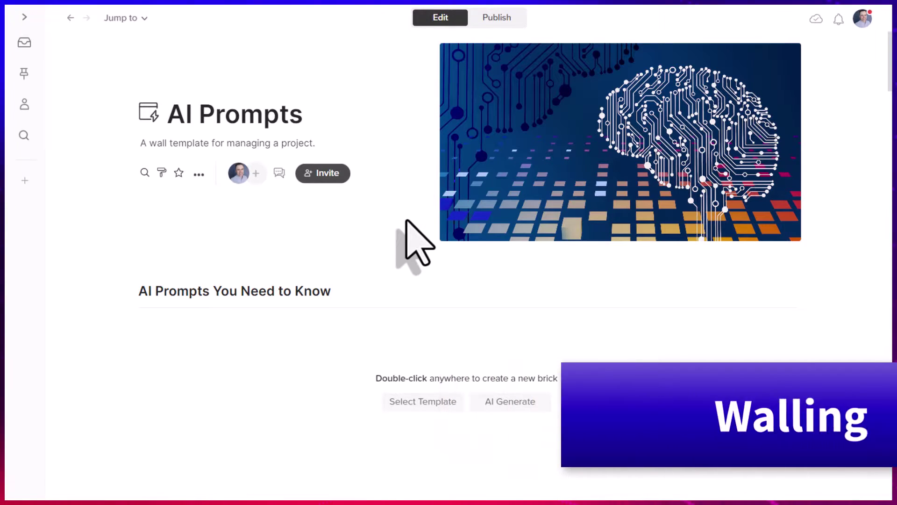
{"action": "scroll", "coordinate": [244, 279], "scroll_direction": "down", "scroll_amount": 2}
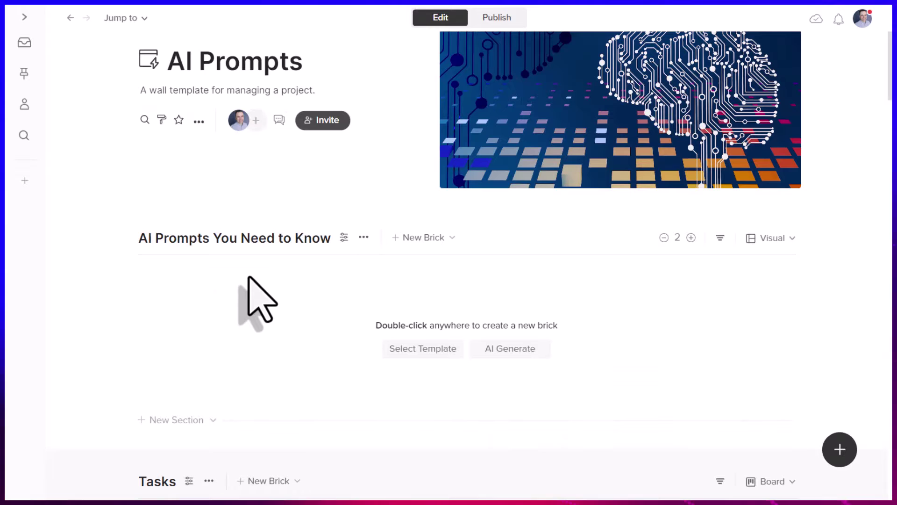
Start a new AI brick in the section with the social-media virtual assistant interview-questions prompt
{"action": "right_click", "coordinate": [201, 269]}
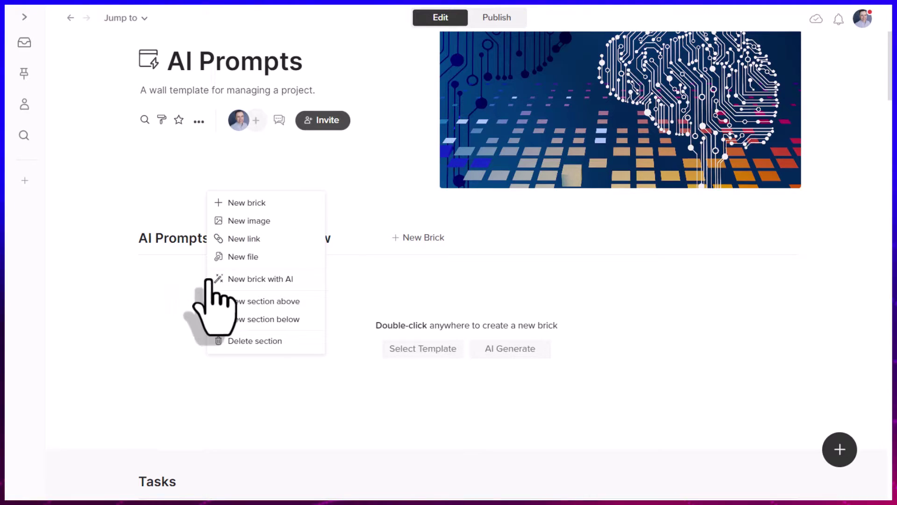
{"action": "left_click", "coordinate": [262, 280]}
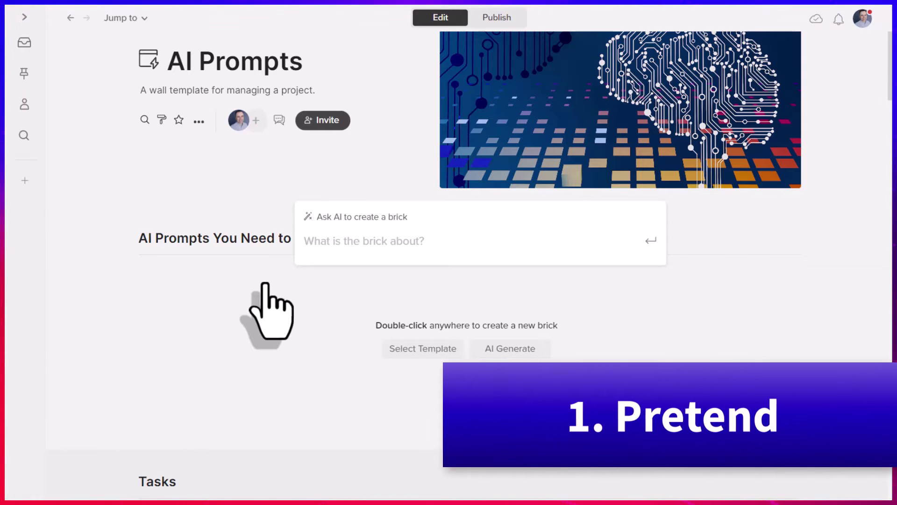
{"action": "type", "text": "Pretend you’re a customer looking to redesign your website. What are you looking for? What pain points are you experiencing?"}
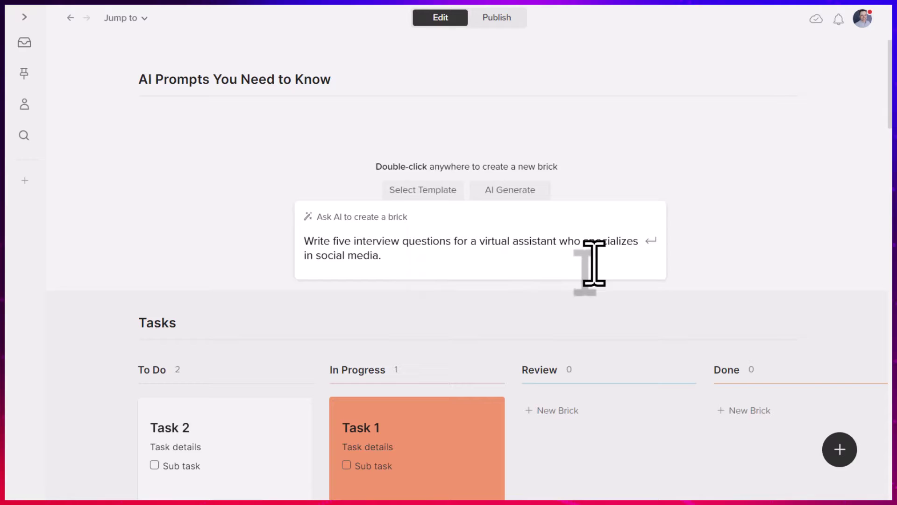
Generate the brick of five interview questions for a social-media virtual assistant
{"action": "left_click", "coordinate": [651, 240]}
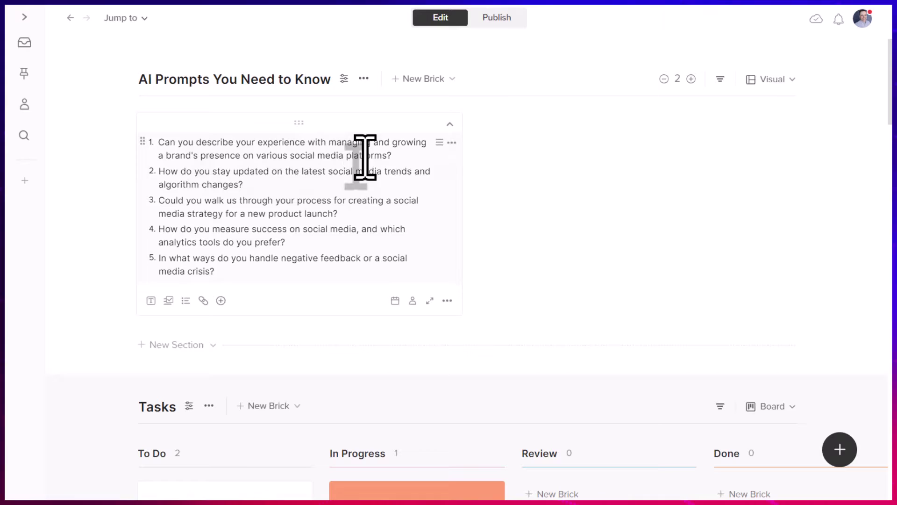
Turn the numbered interview questions into a checklist
{"action": "left_click", "coordinate": [452, 143]}
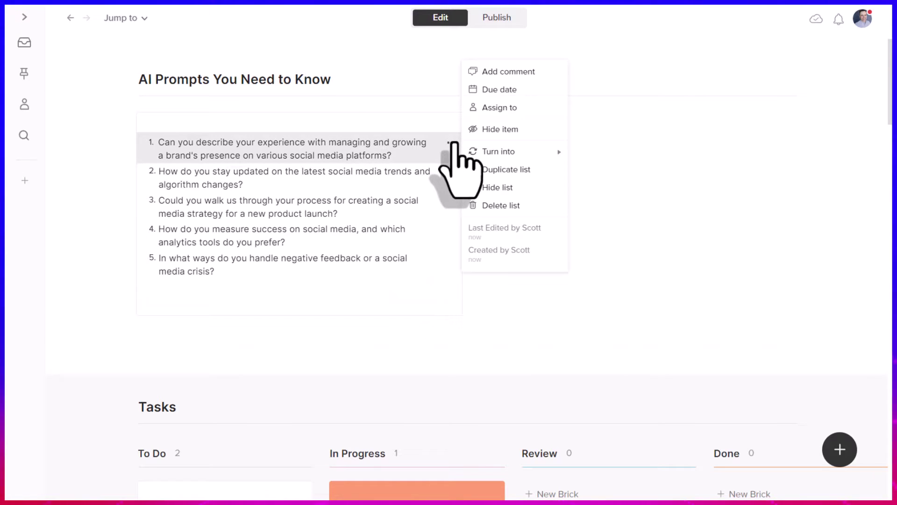
{"action": "left_click", "coordinate": [535, 154]}
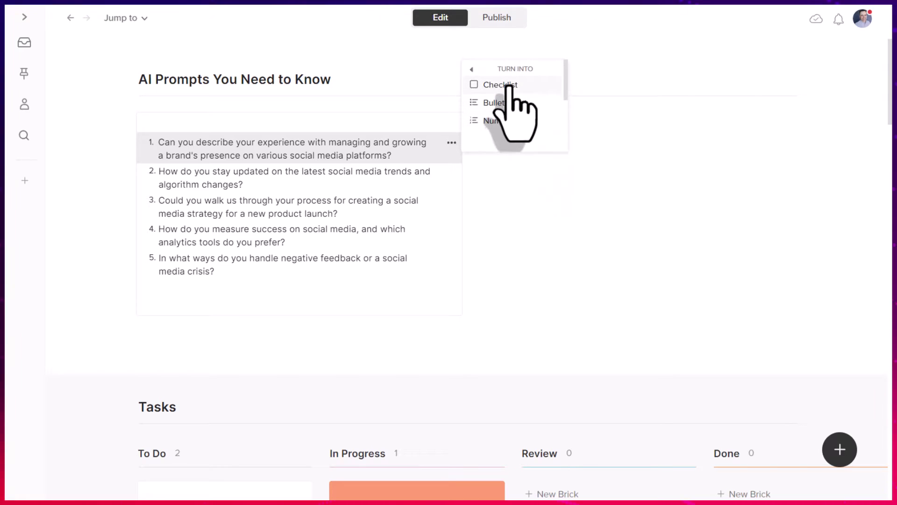
{"action": "left_click", "coordinate": [505, 85]}
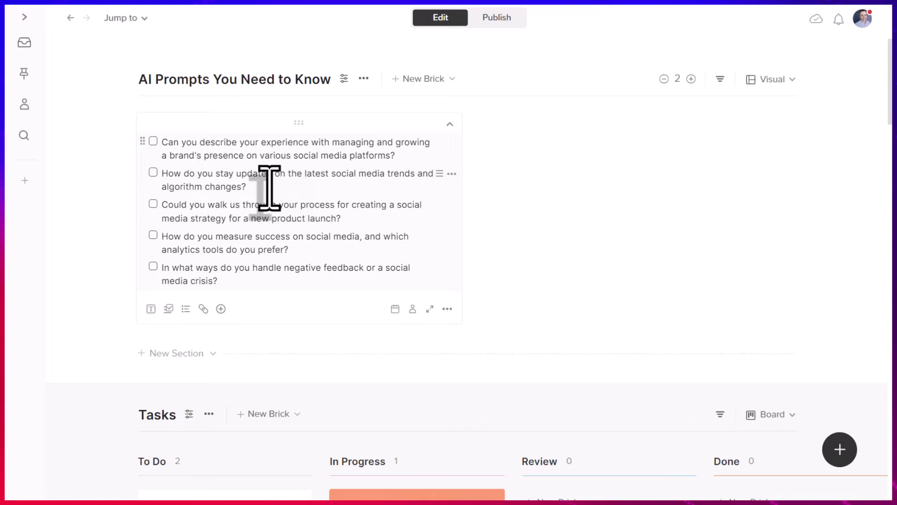
Tick the staying-updated and measuring-success questions, and add 'A:' after the product-launch question
{"action": "left_click", "coordinate": [152, 172]}
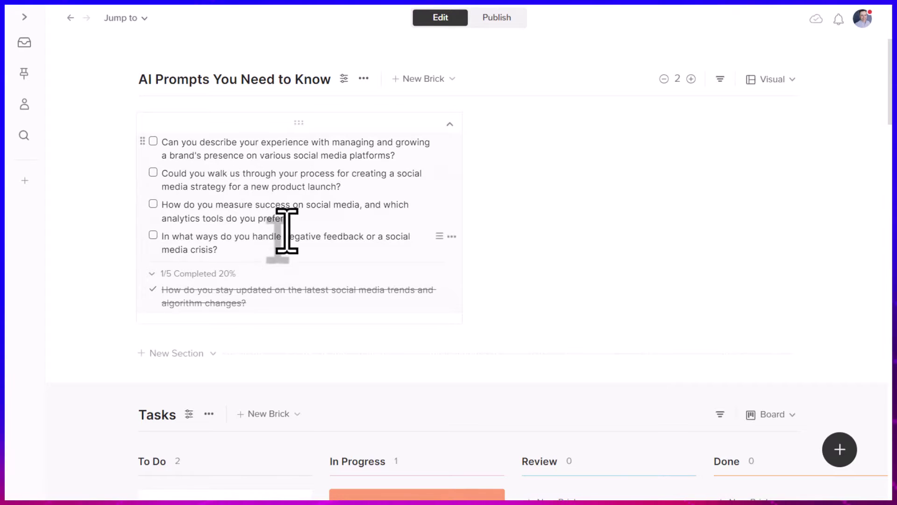
{"action": "left_click", "coordinate": [153, 203]}
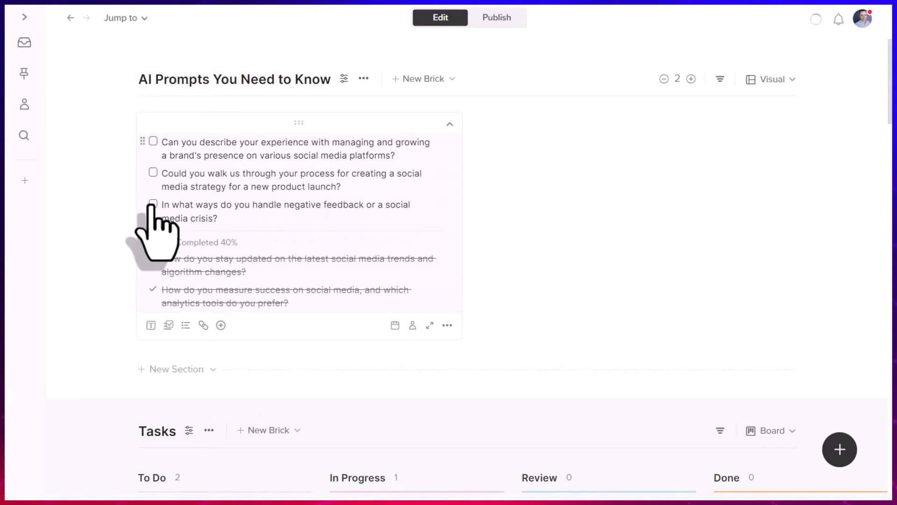
{"action": "left_click", "coordinate": [368, 194]}
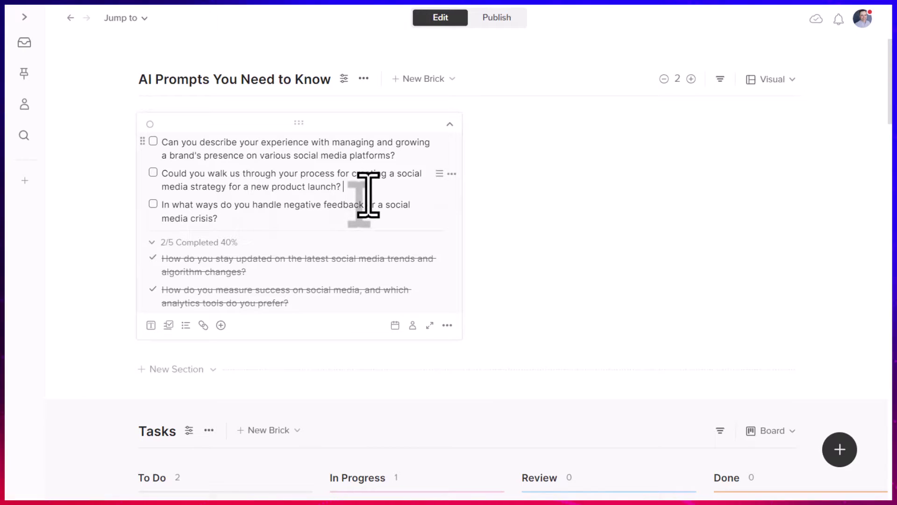
{"action": "type", "text": "A:"}
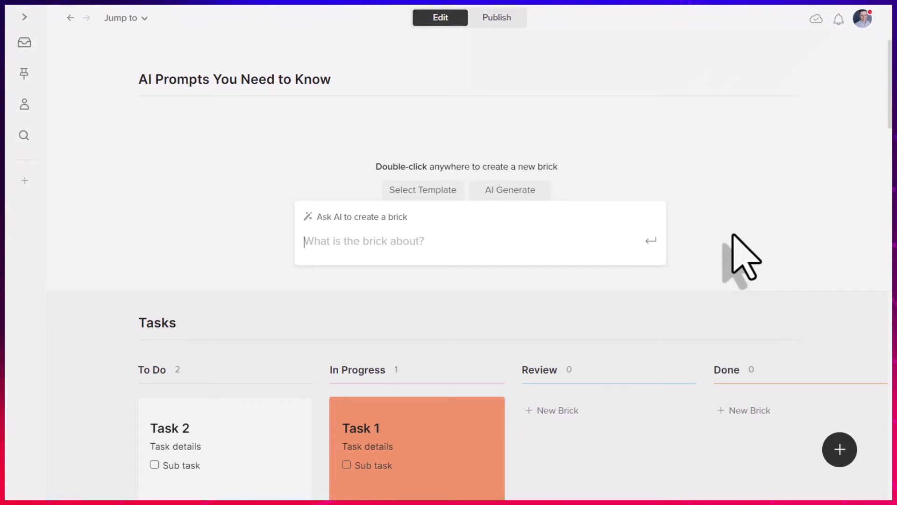
Enter the holiday order delivery-deadline reminder prompt and generate the email template brick
{"action": "type", "text": "Write an email template that will be used to remind customers of upcoming delivery deadlines for holiday orders"}
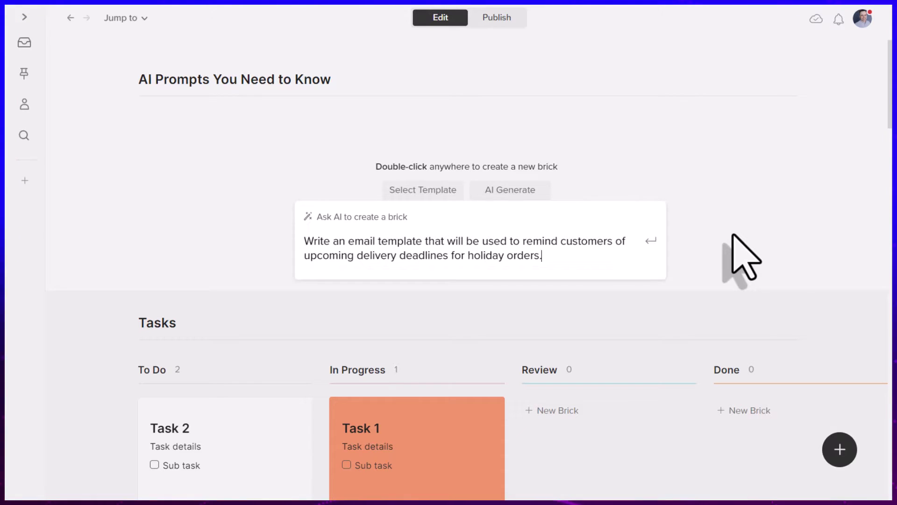
{"action": "type", "text": "."}
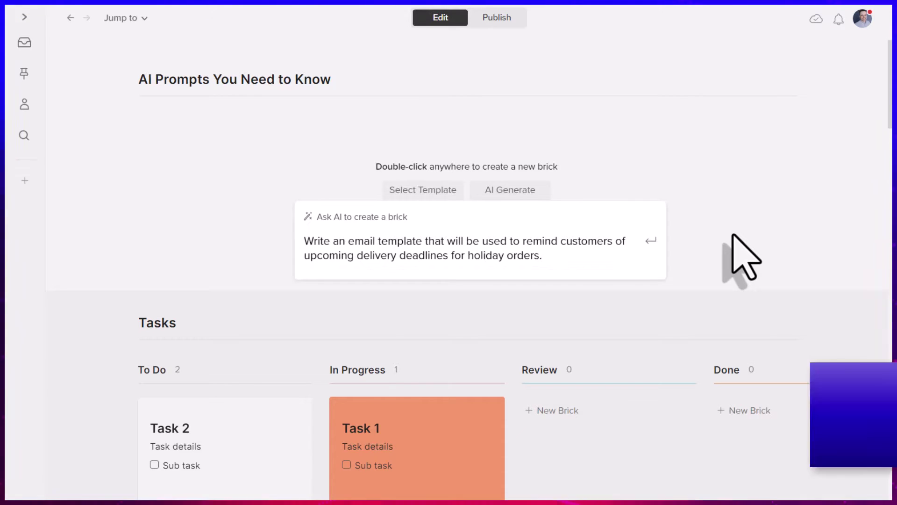
{"action": "left_click", "coordinate": [578, 261]}
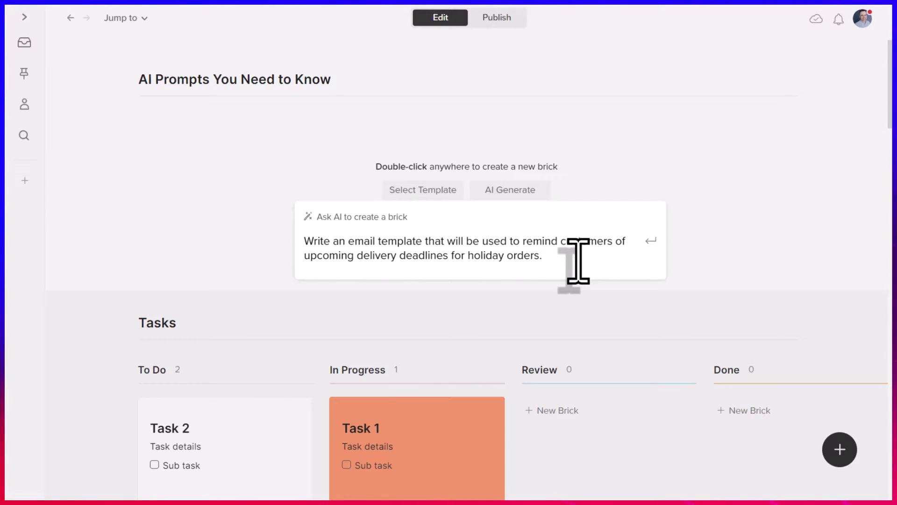
{"action": "left_click", "coordinate": [651, 242]}
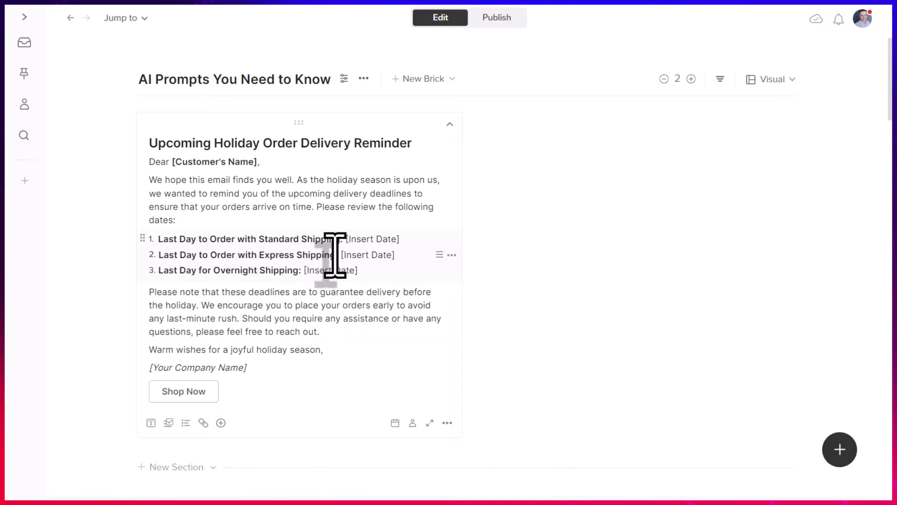
Move the holiday delivery email brick into the Tasks board and collapse it to its title
{"action": "scroll", "coordinate": [329, 257], "scroll_direction": "down", "scroll_amount": 2}
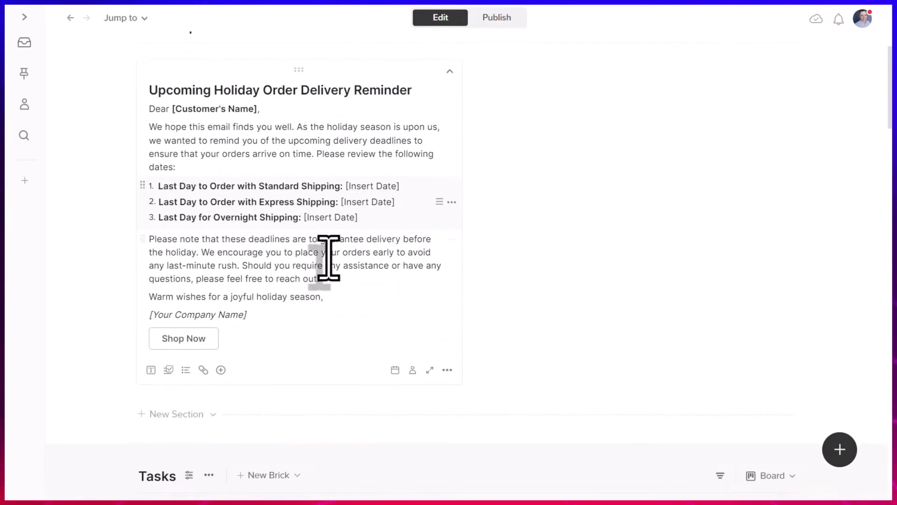
{"action": "scroll", "coordinate": [328, 257], "scroll_direction": "up", "scroll_amount": 3}
{"action": "scroll", "coordinate": [328, 257], "scroll_direction": "down", "scroll_amount": 2}
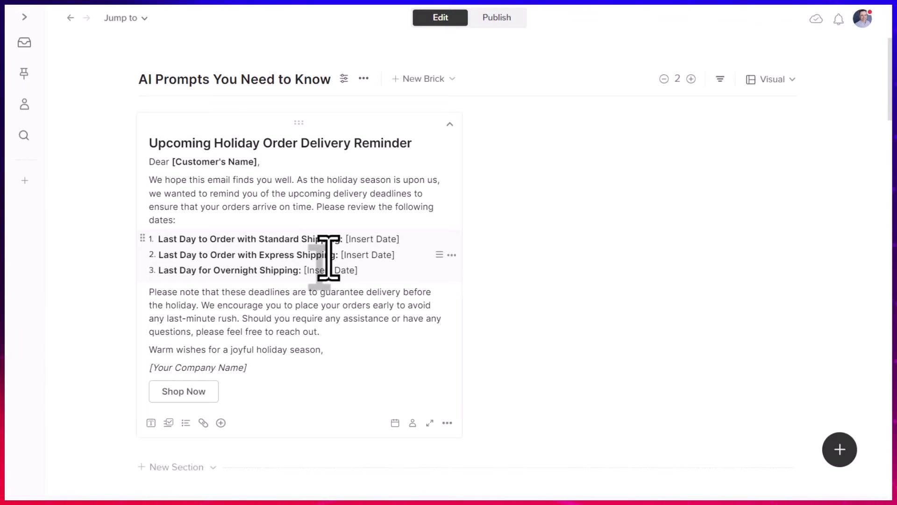
{"action": "scroll", "coordinate": [329, 260], "scroll_direction": "down", "scroll_amount": 9}
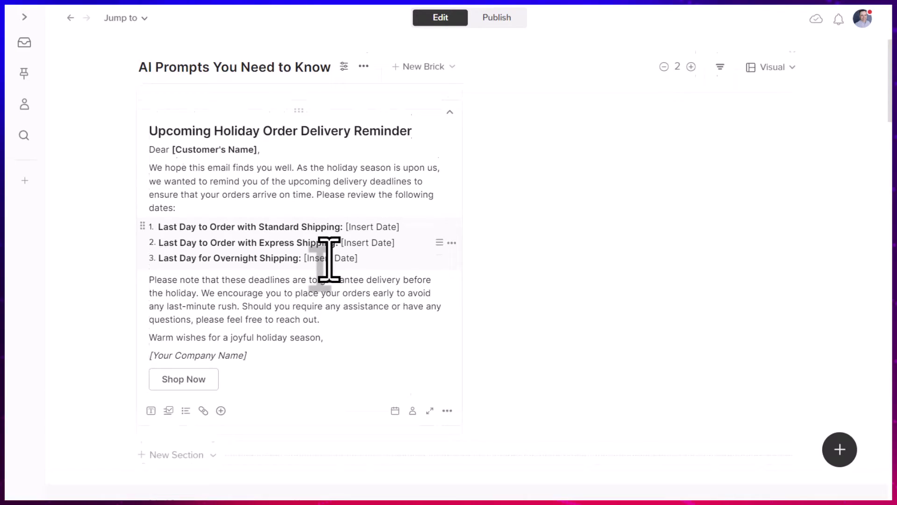
{"action": "scroll", "coordinate": [329, 259], "scroll_direction": "down", "scroll_amount": 9}
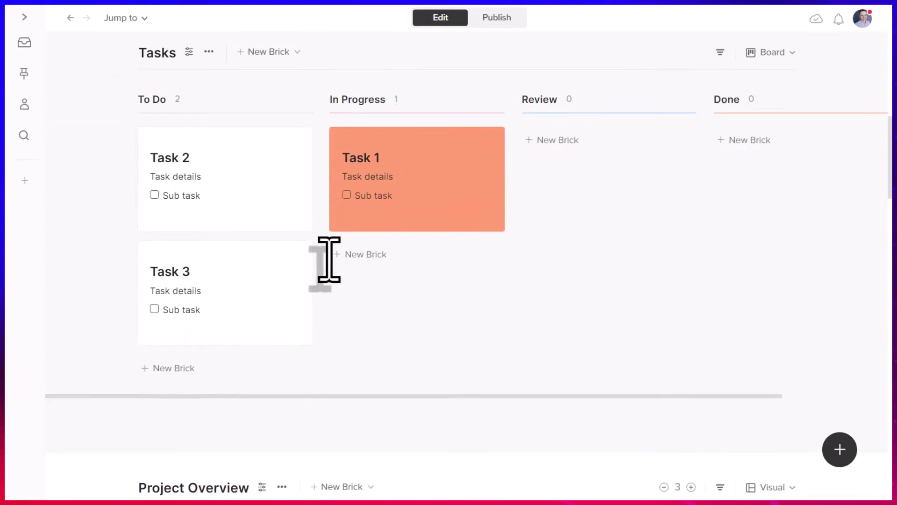
{"action": "scroll", "coordinate": [330, 258], "scroll_direction": "down", "scroll_amount": 3}
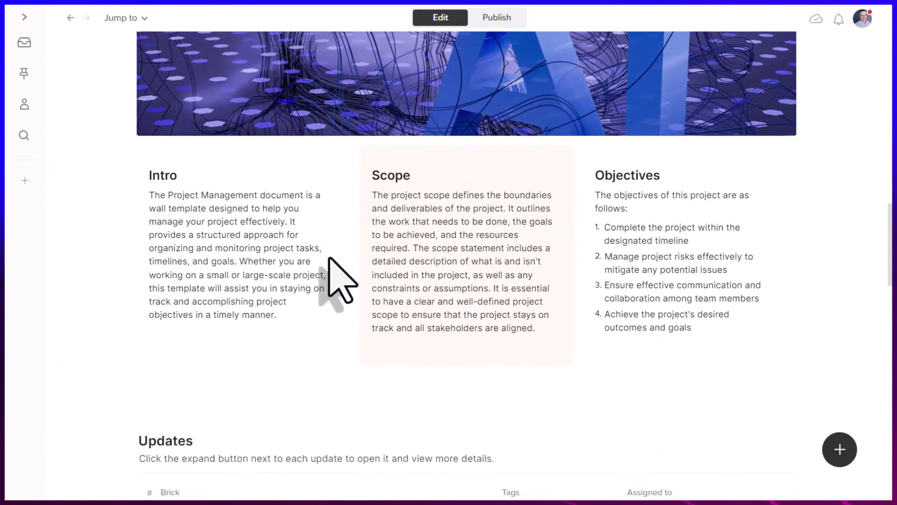
{"action": "scroll", "coordinate": [330, 258], "scroll_direction": "up", "scroll_amount": 12}
{"action": "scroll", "coordinate": [330, 258], "scroll_direction": "down", "scroll_amount": 2}
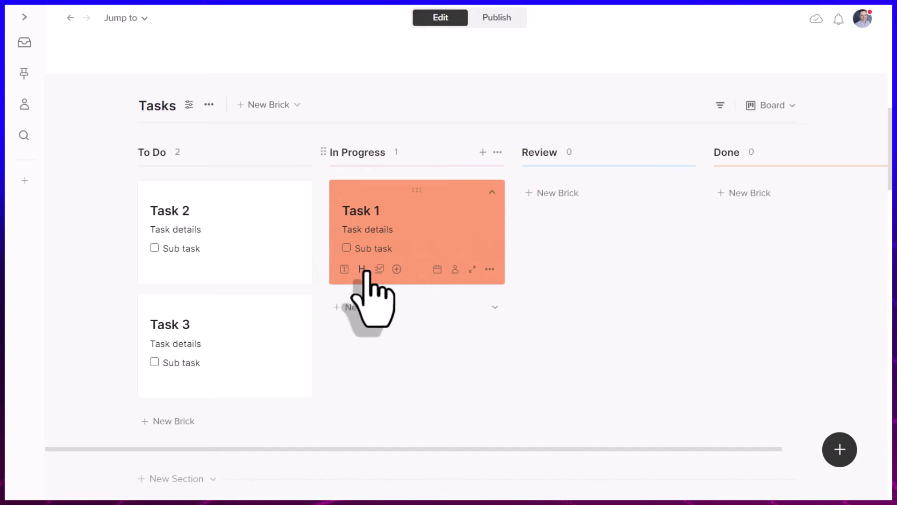
{"action": "scroll", "coordinate": [404, 257], "scroll_direction": "up", "scroll_amount": 5}
{"action": "scroll", "coordinate": [306, 136], "scroll_direction": "up", "scroll_amount": 4}
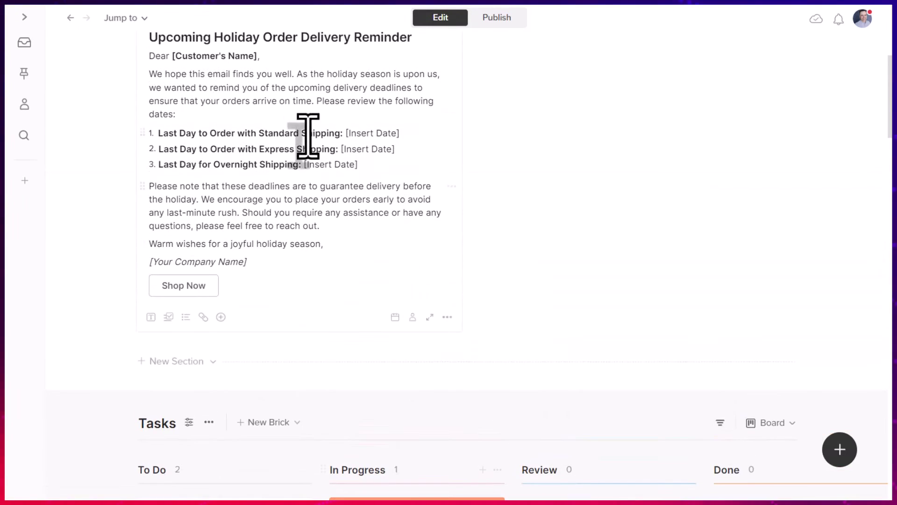
{"action": "scroll", "coordinate": [314, 190], "scroll_direction": "down", "scroll_amount": 1}
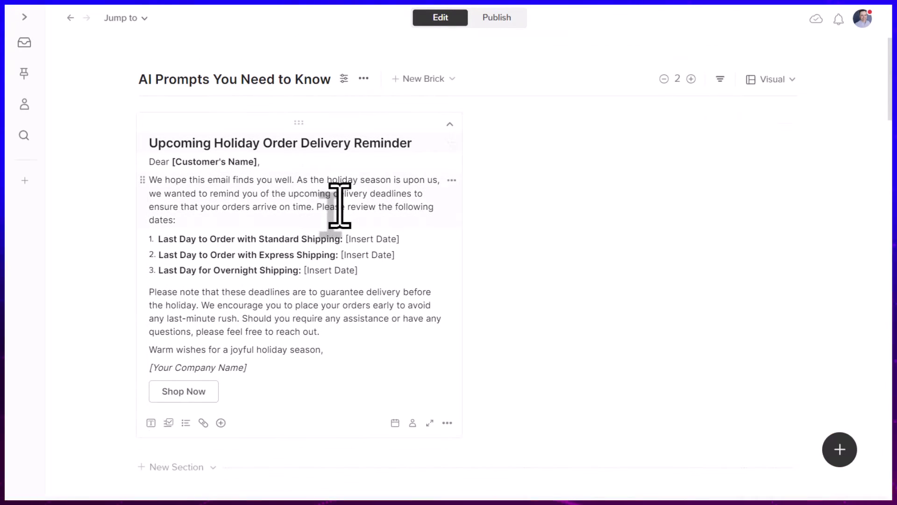
{"action": "left_click_drag", "start_coordinate": [297, 121], "coordinate": [411, 210]}
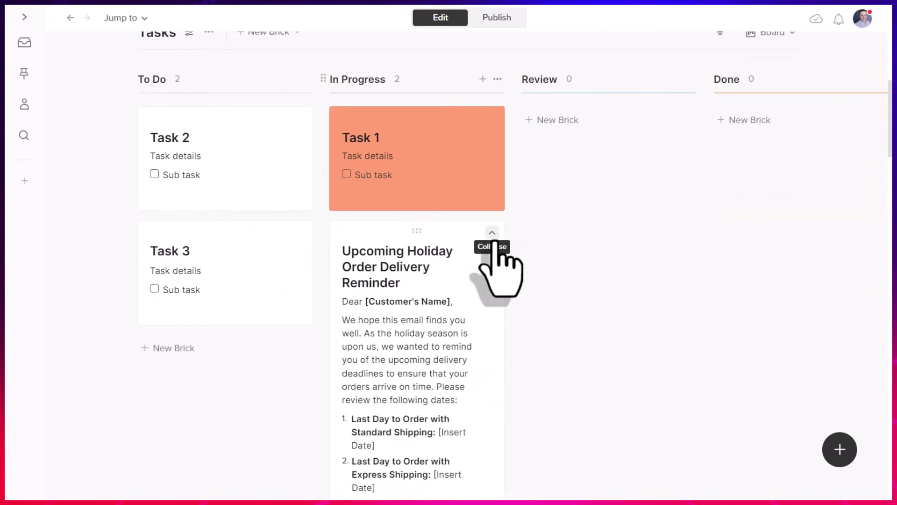
{"action": "scroll", "coordinate": [458, 284], "scroll_direction": "down", "scroll_amount": 2}
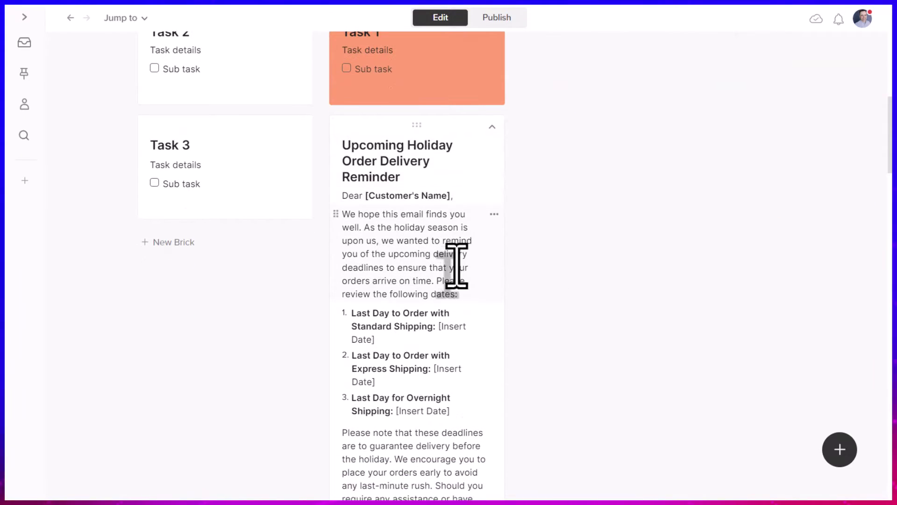
{"action": "scroll", "coordinate": [463, 210], "scroll_direction": "up", "scroll_amount": 2}
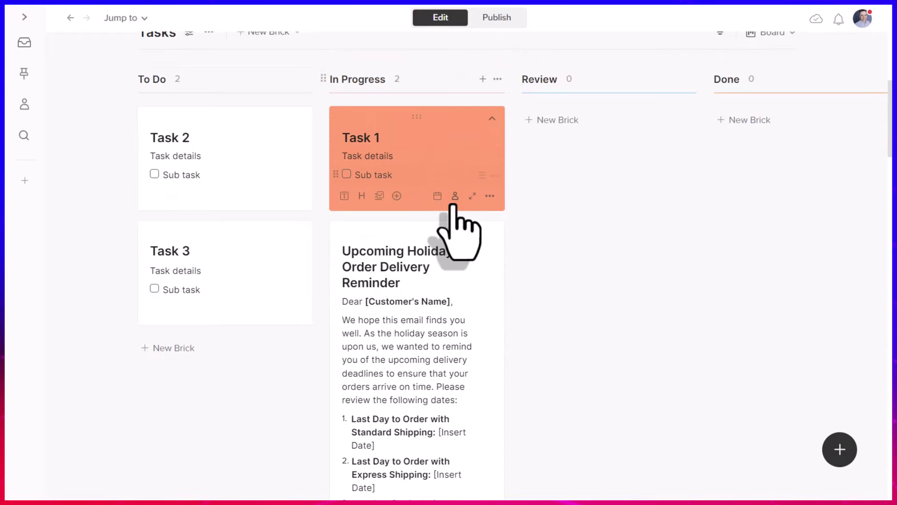
{"action": "scroll", "coordinate": [452, 208], "scroll_direction": "down", "scroll_amount": 5}
{"action": "scroll", "coordinate": [444, 216], "scroll_direction": "up", "scroll_amount": 4}
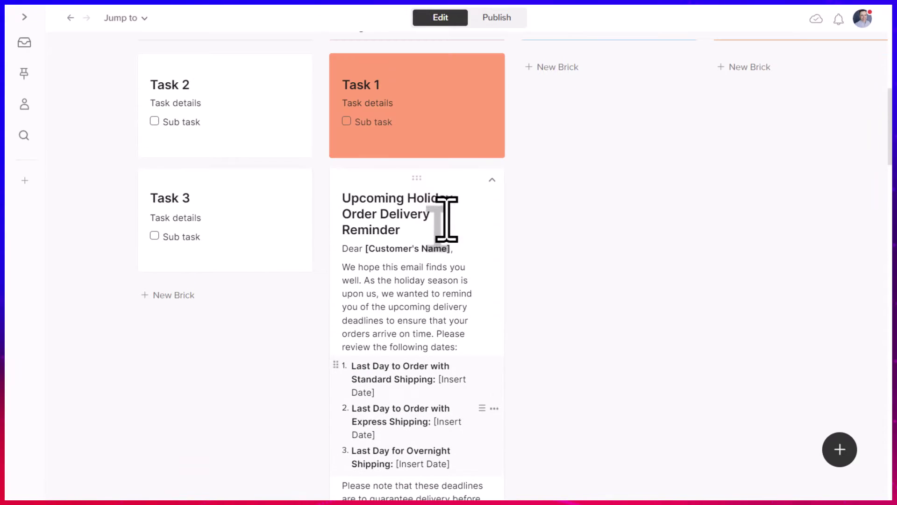
{"action": "left_click", "coordinate": [492, 180]}
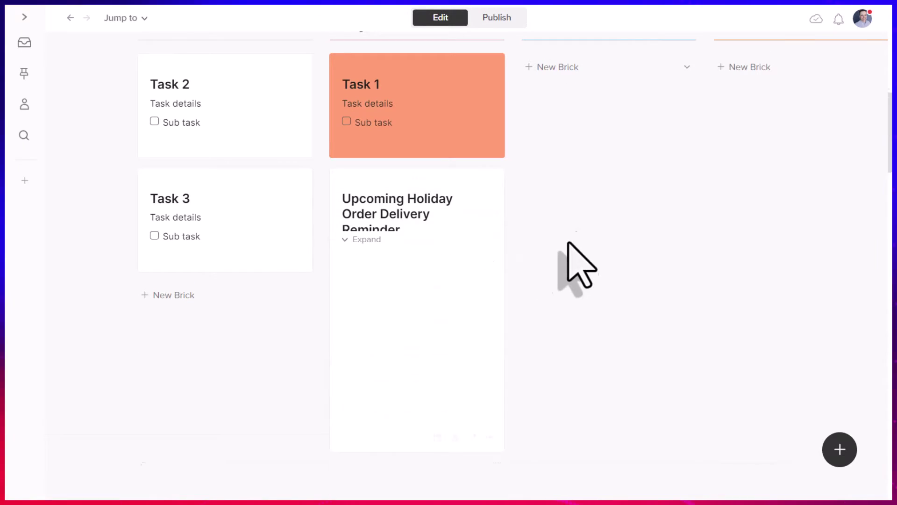
Place the collapsed holiday email card at the top of the To Do column
{"action": "scroll", "coordinate": [472, 262], "scroll_direction": "up", "scroll_amount": 2}
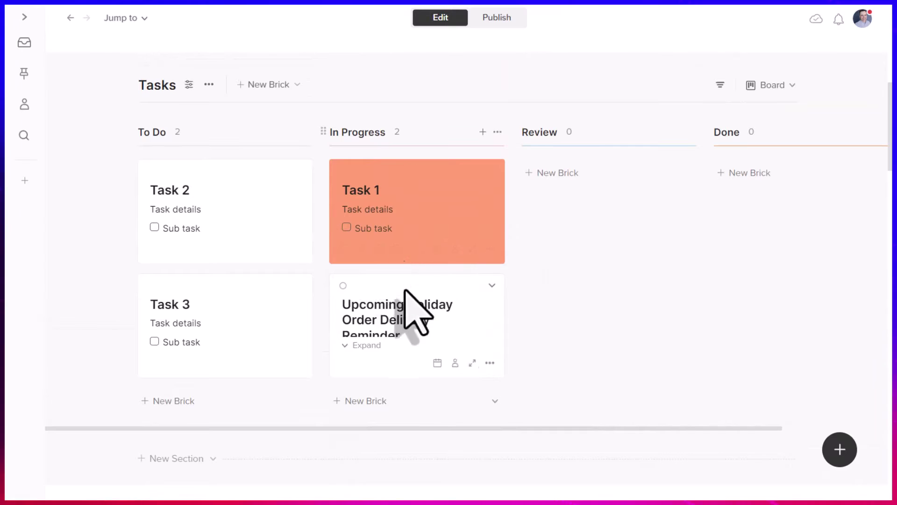
{"action": "left_click_drag", "start_coordinate": [405, 290], "coordinate": [217, 170]}
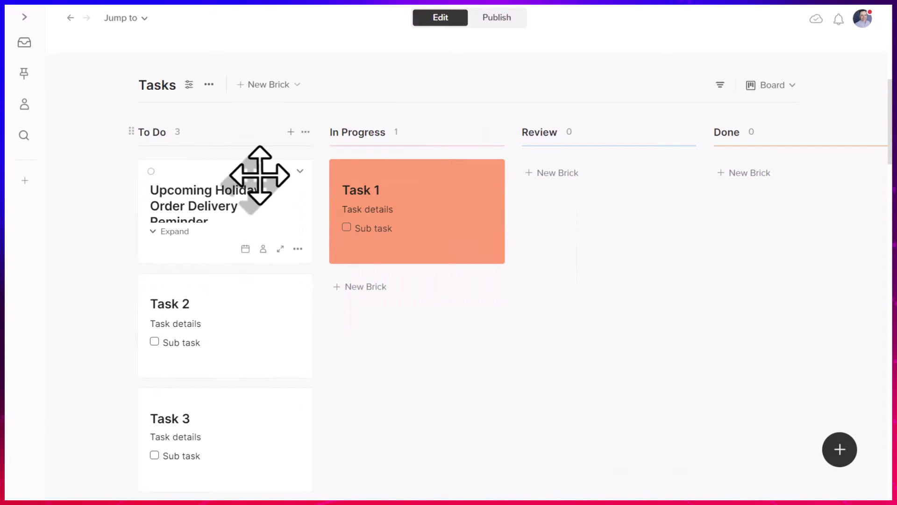
{"action": "left_click", "coordinate": [174, 231]}
{"action": "scroll", "coordinate": [234, 266], "scroll_direction": "down", "scroll_amount": 3}
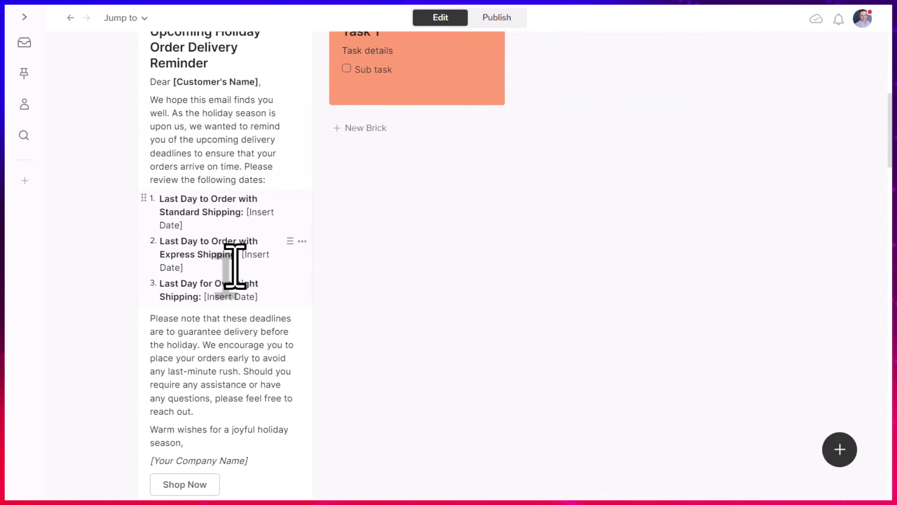
{"action": "scroll", "coordinate": [242, 276], "scroll_direction": "down", "scroll_amount": 2}
{"action": "scroll", "coordinate": [242, 276], "scroll_direction": "up", "scroll_amount": 5}
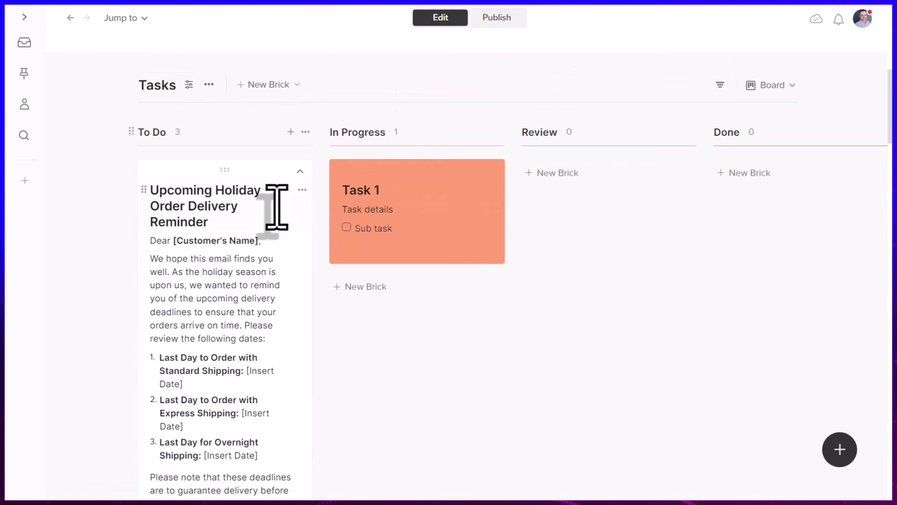
{"action": "left_click", "coordinate": [299, 171]}
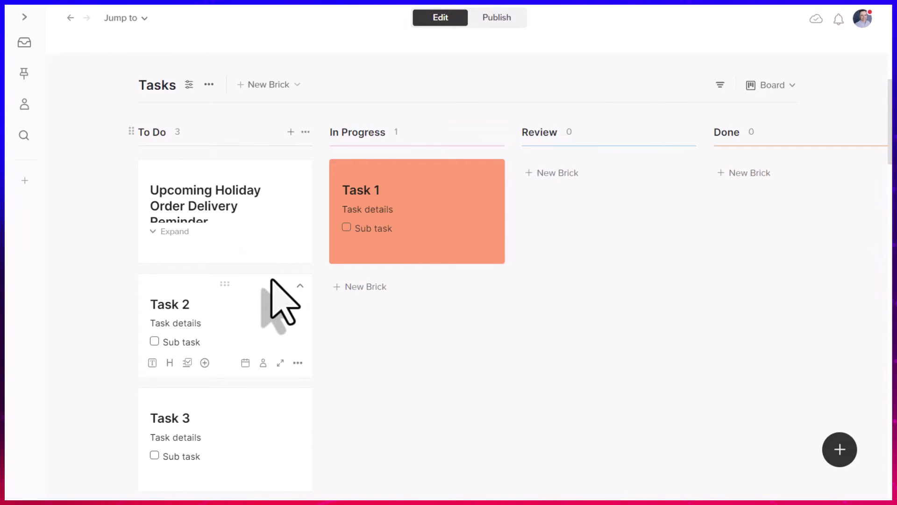
{"action": "scroll", "coordinate": [750, 249], "scroll_direction": "up", "scroll_amount": 7}
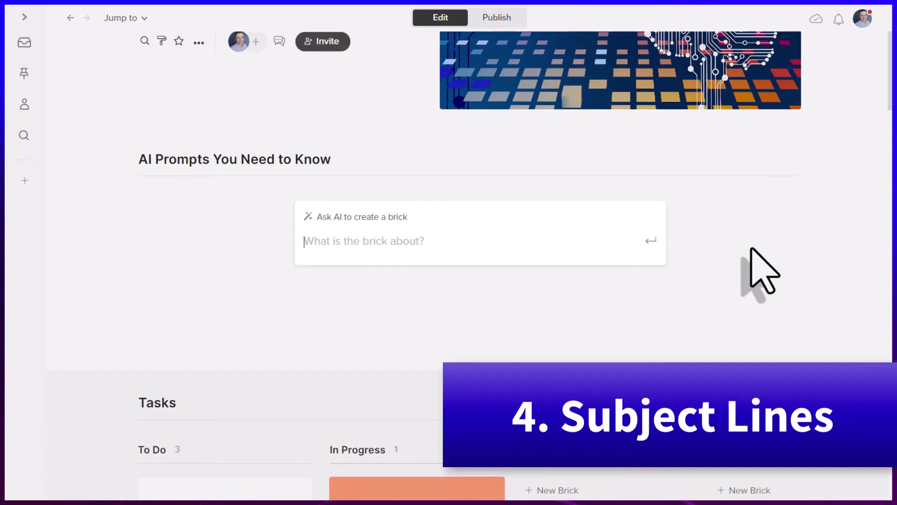
Generate five open-rate-boosting email subject lines for a scented-candle store sale
{"action": "type", "text": "Write 5 email subject lines that are designed to increase open rates for an online store that sells scented candles"}
{"action": "type", "text": "."}
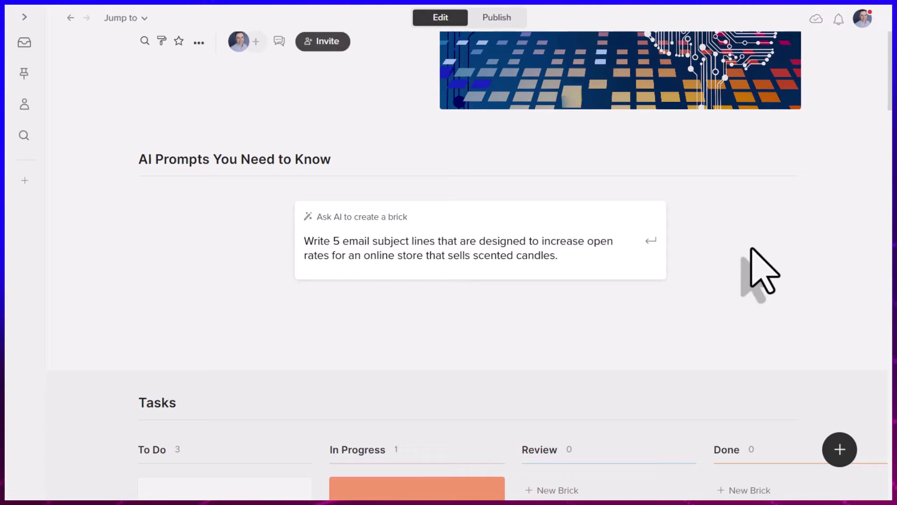
{"action": "left_click", "coordinate": [649, 243]}
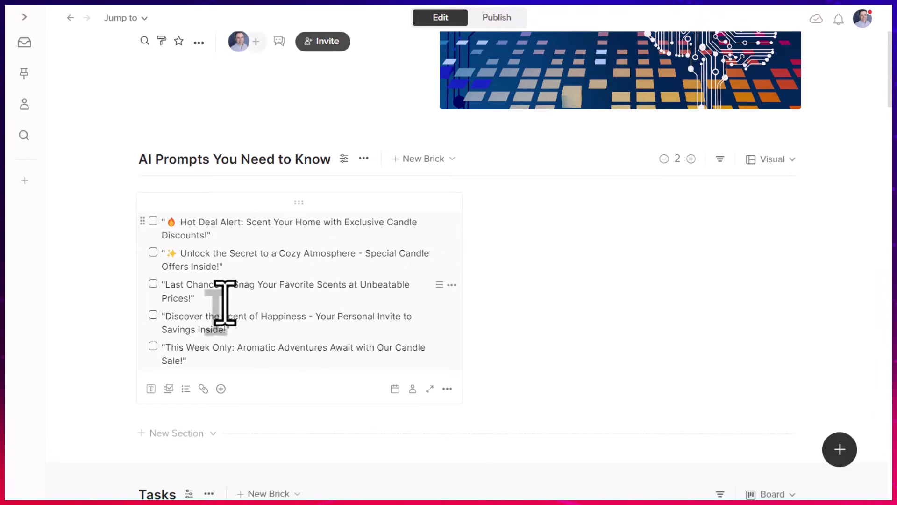
Tick Hot Deal Alert and Discover the Scent of Happiness, and move This Week Only above Last Chance
{"action": "left_click", "coordinate": [153, 221]}
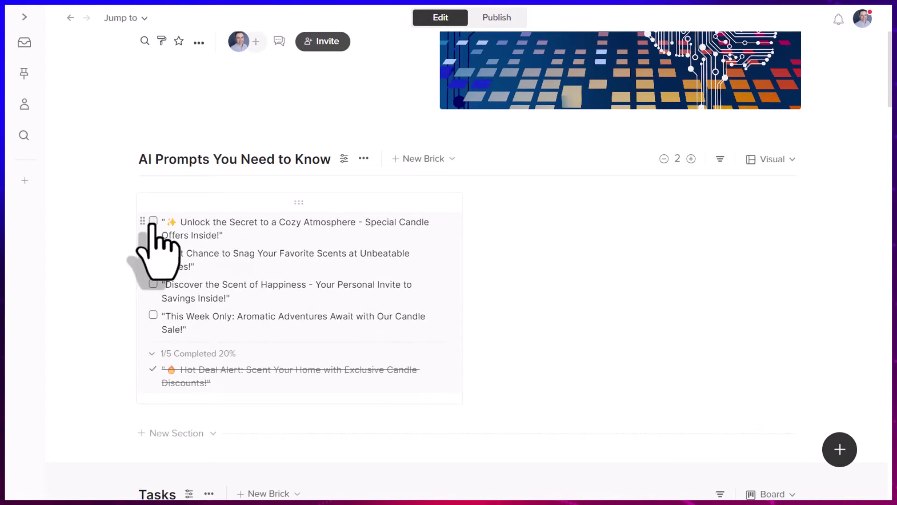
{"action": "left_click", "coordinate": [153, 283]}
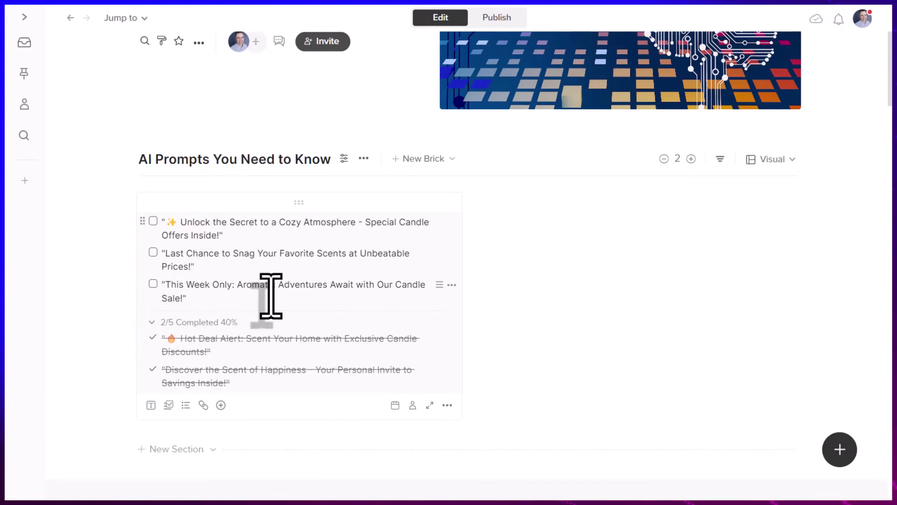
{"action": "mouse_move", "coordinate": [437, 282]}
{"action": "left_mouse_down"}
{"action": "mouse_move", "coordinate": [437, 241]}
{"action": "mouse_move", "coordinate": [438, 295]}
{"action": "left_mouse_up"}
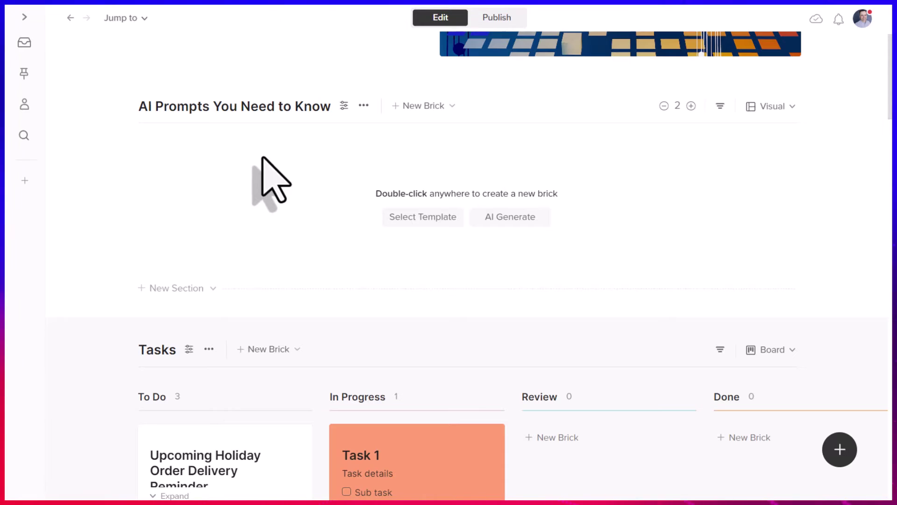
Start an AI-generated section with the prompt for a retirement-plan tasks board in your twenties
{"action": "scroll", "coordinate": [648, 271], "scroll_direction": "down", "scroll_amount": 8}
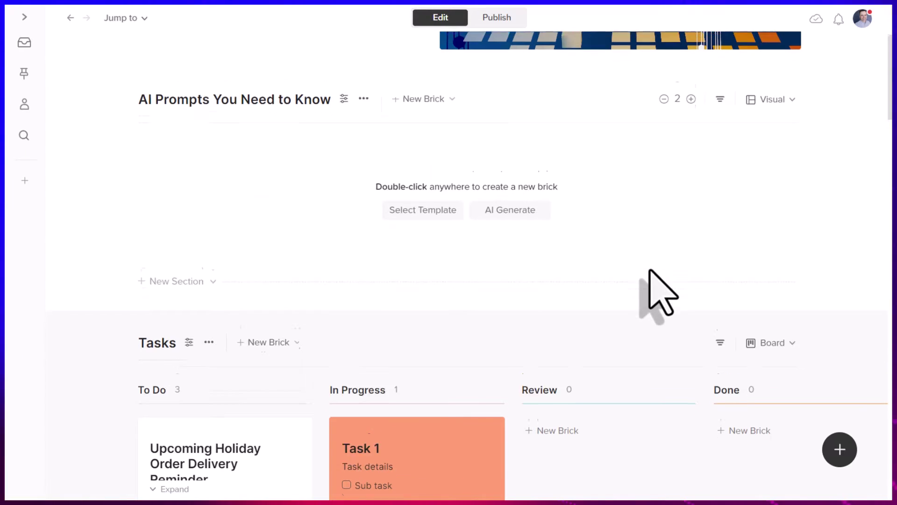
{"action": "scroll", "coordinate": [649, 270], "scroll_direction": "down", "scroll_amount": 6}
{"action": "scroll", "coordinate": [648, 270], "scroll_direction": "up", "scroll_amount": 14}
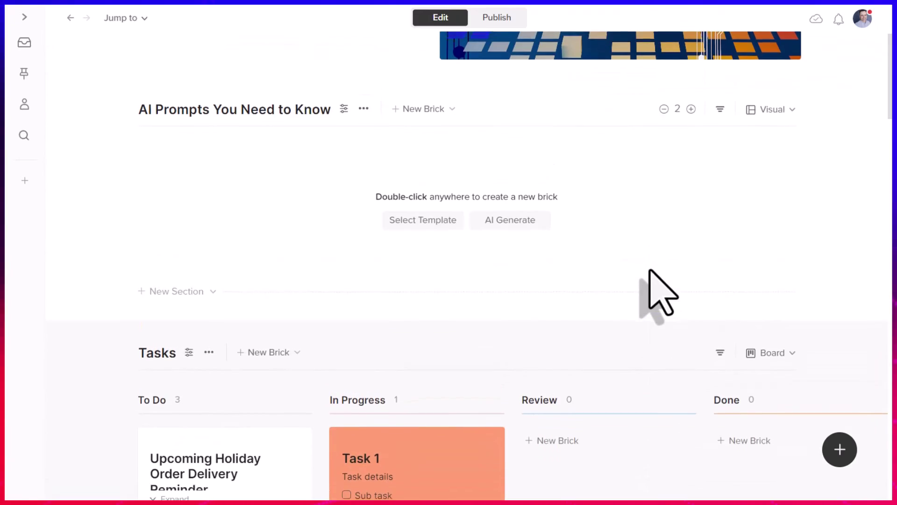
{"action": "scroll", "coordinate": [635, 269], "scroll_direction": "down", "scroll_amount": 1}
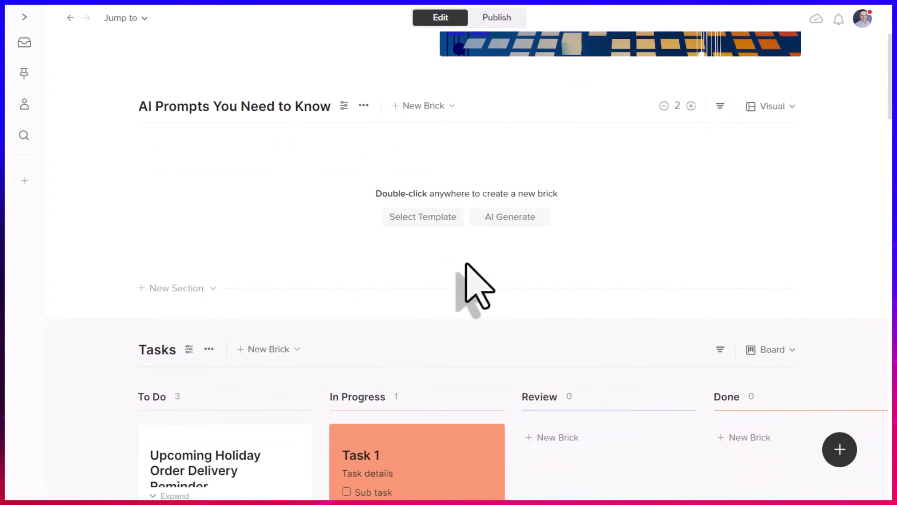
{"action": "right_click", "coordinate": [280, 169]}
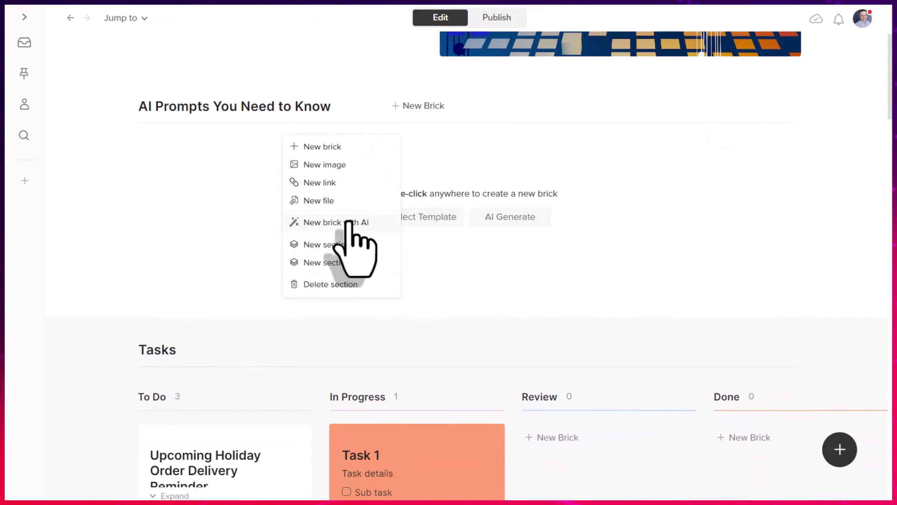
{"action": "left_click", "coordinate": [477, 177]}
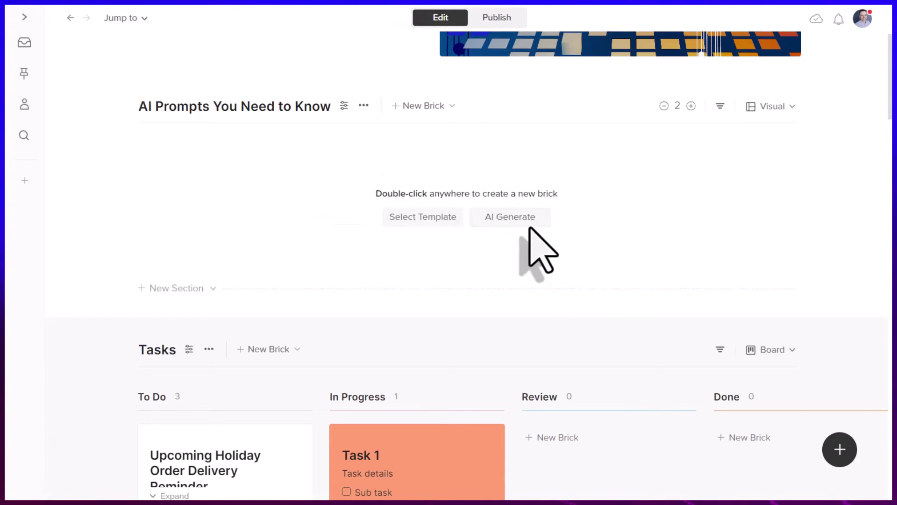
{"action": "left_click", "coordinate": [504, 218]}
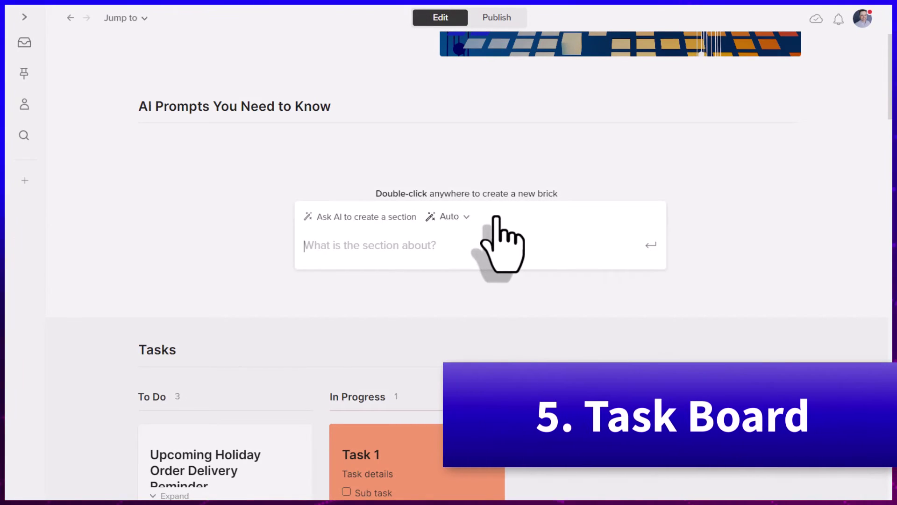
{"action": "type", "text": "Create a tasks board for a successful retirement plan in your twenties."}
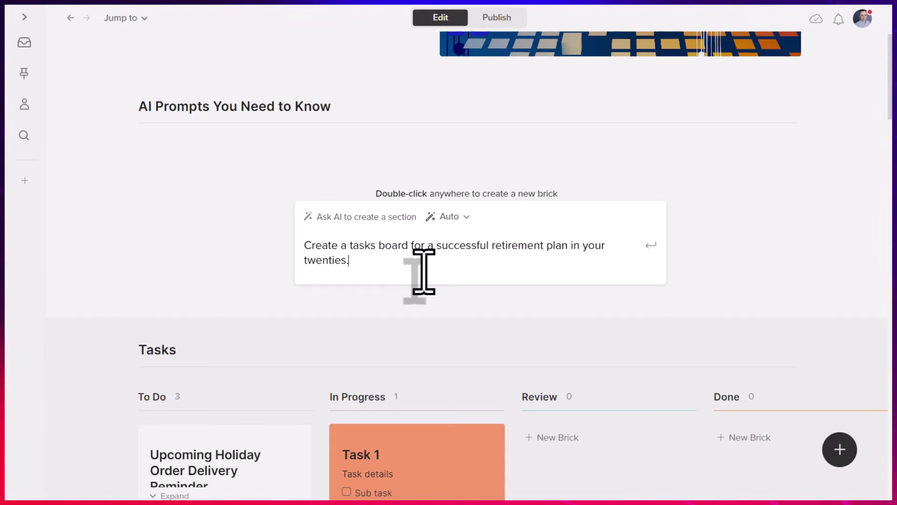
Generate the retirement tasks board and move Emergency Fund below Retirement Account Contributions
{"action": "left_click", "coordinate": [651, 245]}
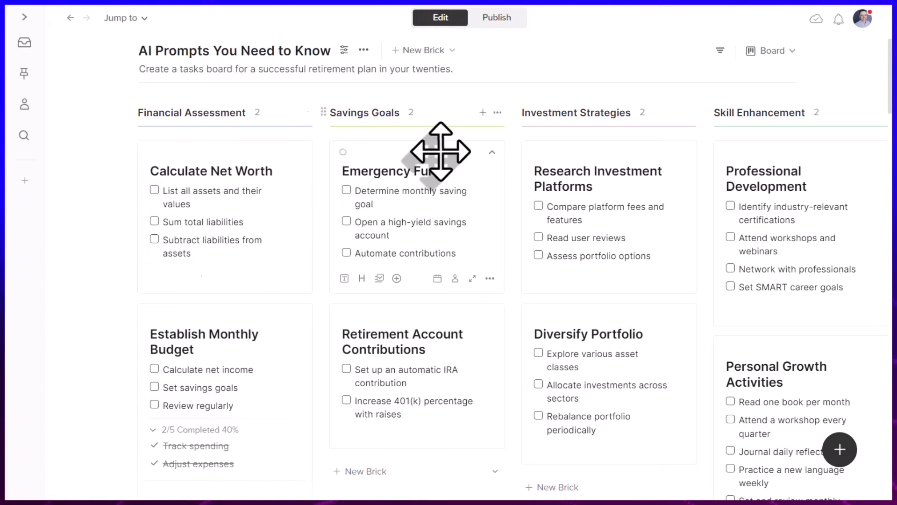
{"action": "left_click_drag", "start_coordinate": [436, 146], "coordinate": [457, 296]}
{"action": "scroll", "coordinate": [456, 298], "scroll_direction": "up", "scroll_amount": 2}
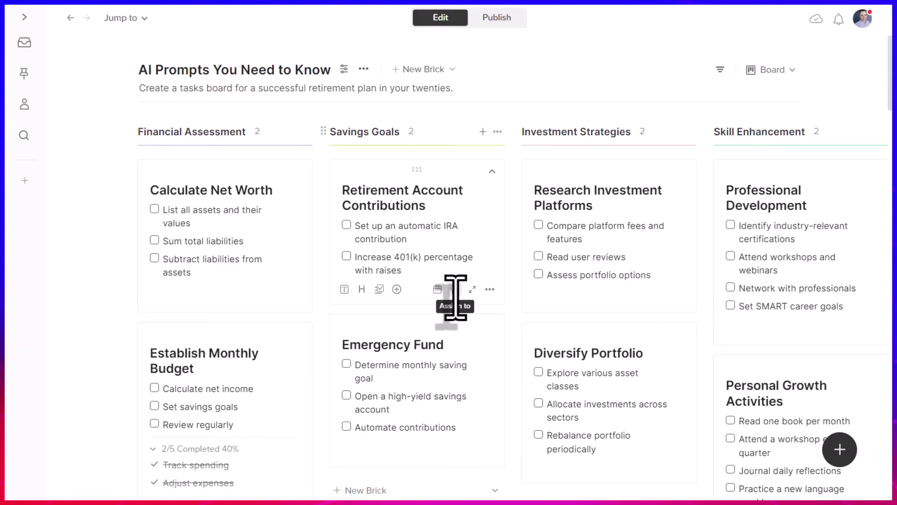
{"action": "scroll", "coordinate": [492, 201], "scroll_direction": "down", "scroll_amount": 1}
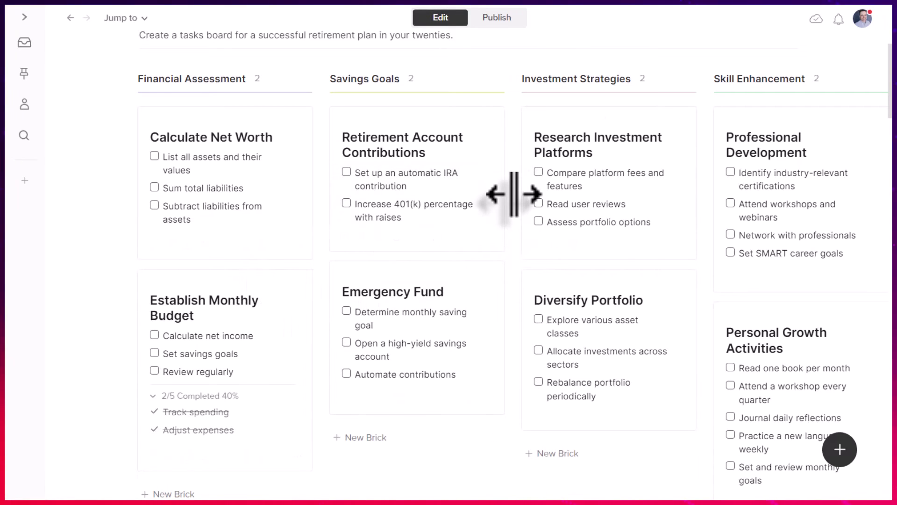
{"action": "scroll", "coordinate": [514, 194], "scroll_direction": "down", "scroll_amount": 10}
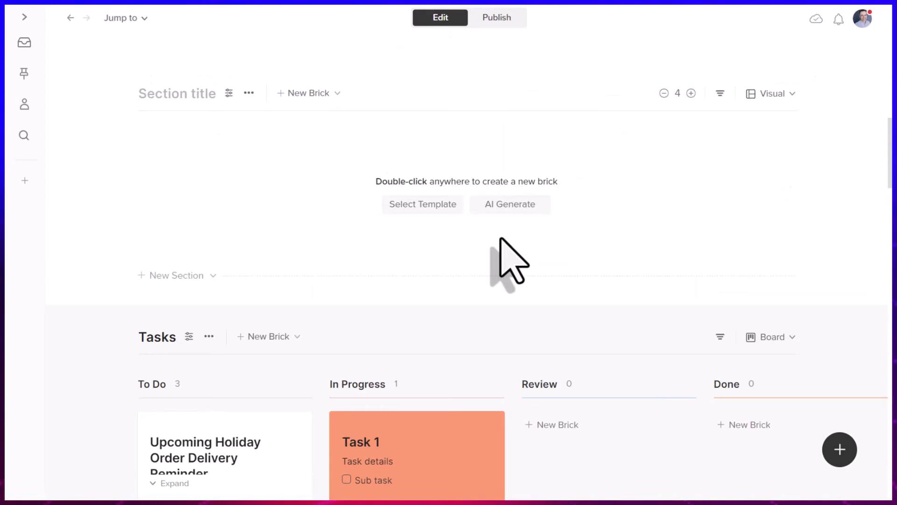
Ask AI for a budget table section with expense type, cost, quantity and request date
{"action": "left_click", "coordinate": [507, 208]}
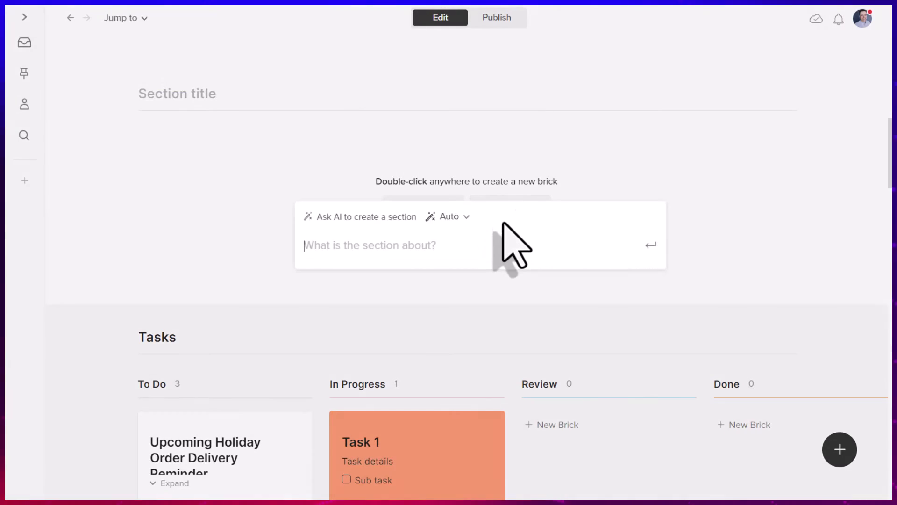
{"action": "type", "text": "Budget table including expense type, cost, quantity, and request date."}
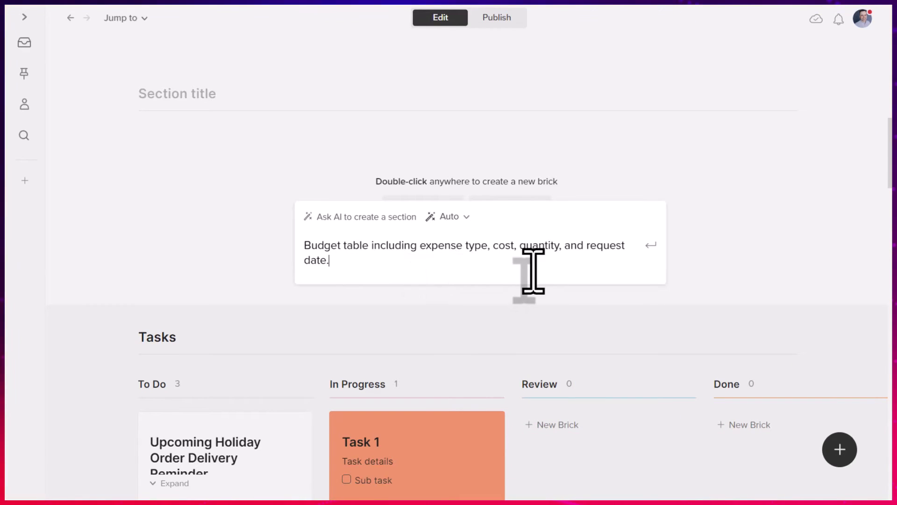
Generate the budget table, then enter Team Building Activities cost 23 and Software Licenses quantity 4
{"action": "left_click", "coordinate": [651, 246]}
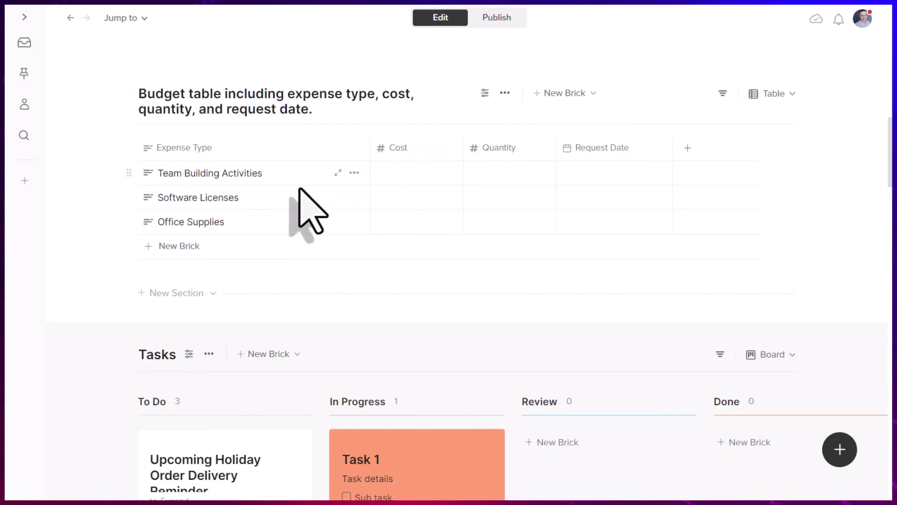
{"action": "left_click", "coordinate": [413, 174]}
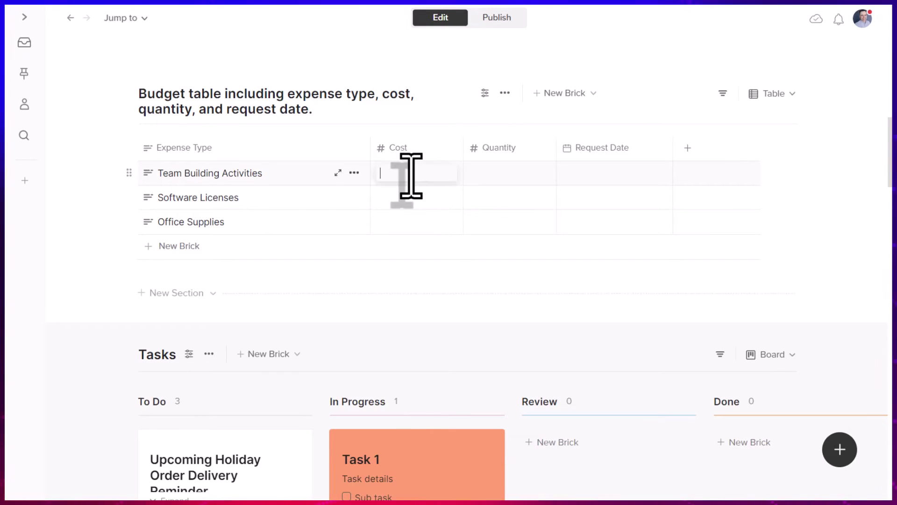
{"action": "type", "text": "23"}
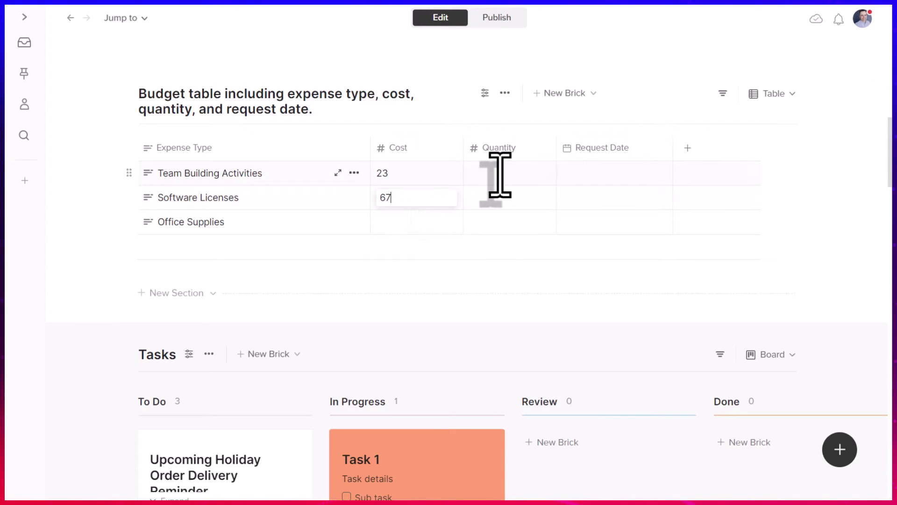
{"action": "left_click", "coordinate": [513, 201]}
{"action": "type", "text": "4"}
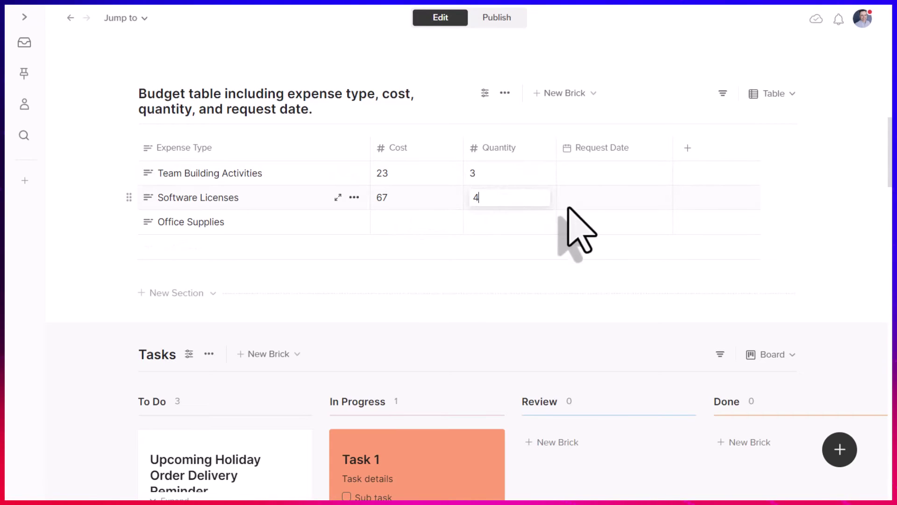
Set request dates to Nov 22 for Team Building Activities and Nov 30 for Software Licenses
{"action": "left_click", "coordinate": [608, 196]}
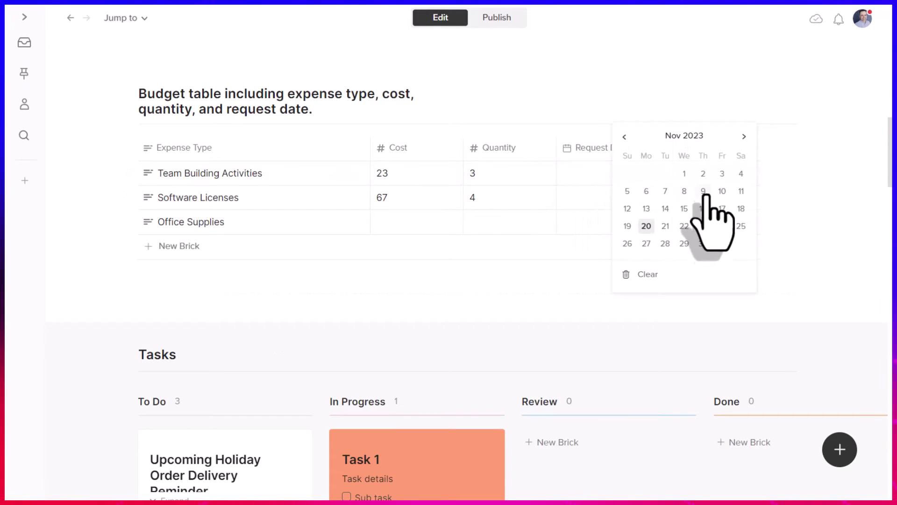
{"action": "left_click", "coordinate": [684, 226]}
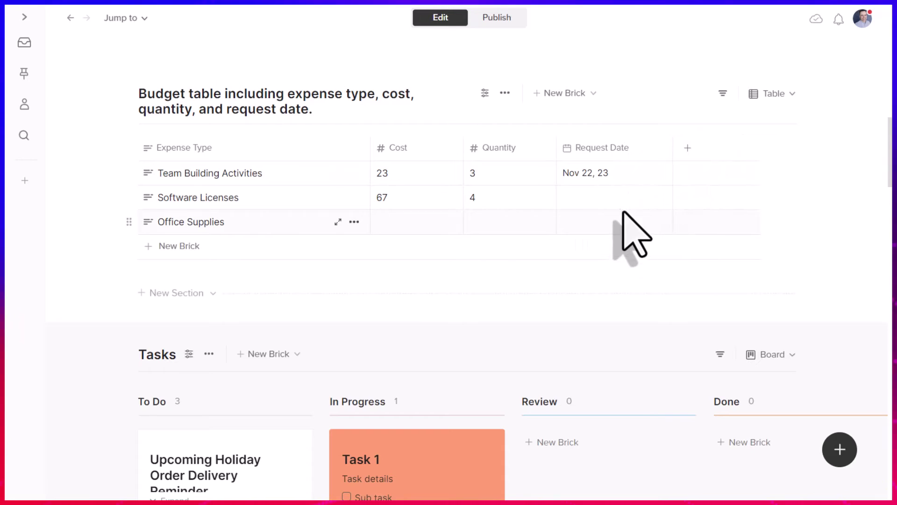
{"action": "left_click", "coordinate": [605, 199]}
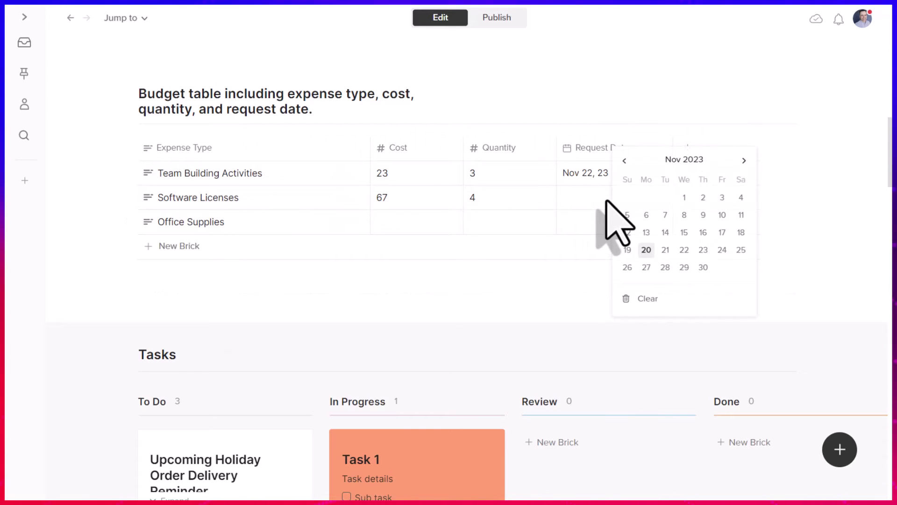
{"action": "left_click", "coordinate": [703, 267]}
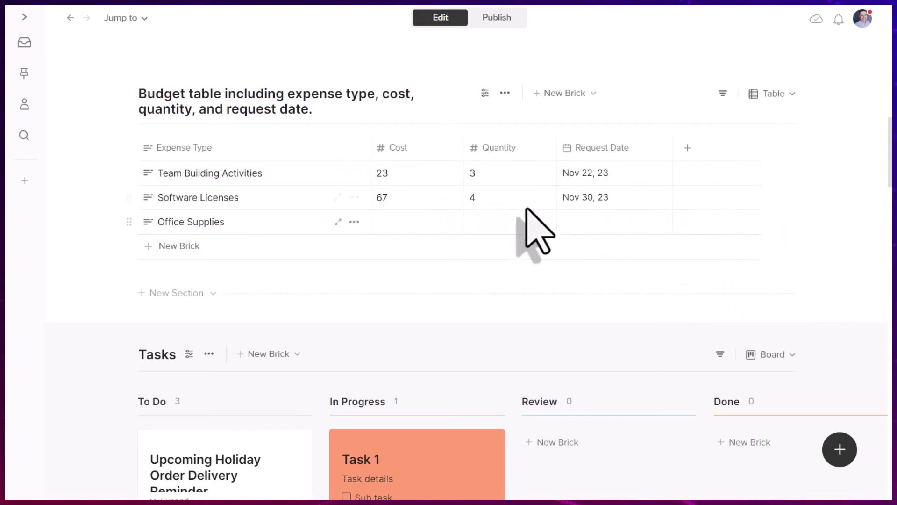
Show the sum of the Cost column, totalling 90
{"action": "left_click", "coordinate": [451, 149]}
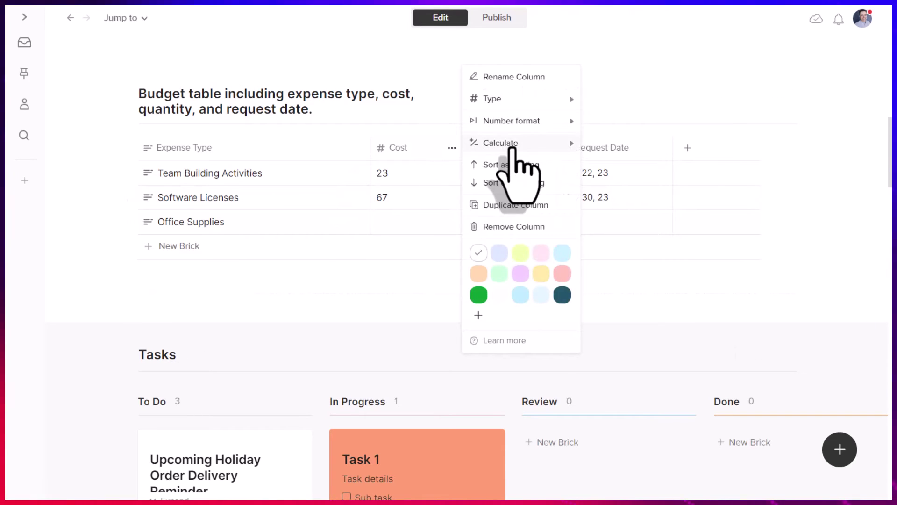
{"action": "left_click", "coordinate": [510, 143]}
{"action": "left_click", "coordinate": [509, 146]}
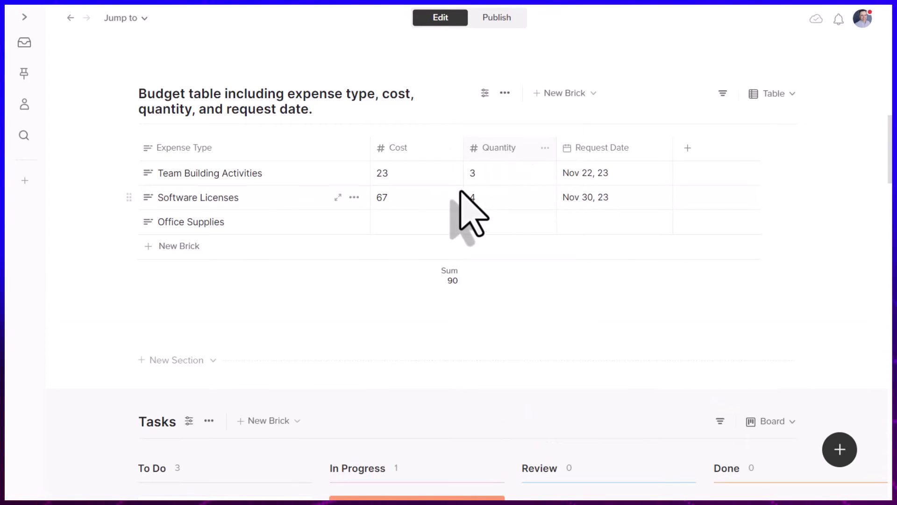
Sort the budget table by Quantity in descending order, putting Software Licenses first
{"action": "left_click", "coordinate": [544, 148]}
{"action": "left_click", "coordinate": [601, 169]}
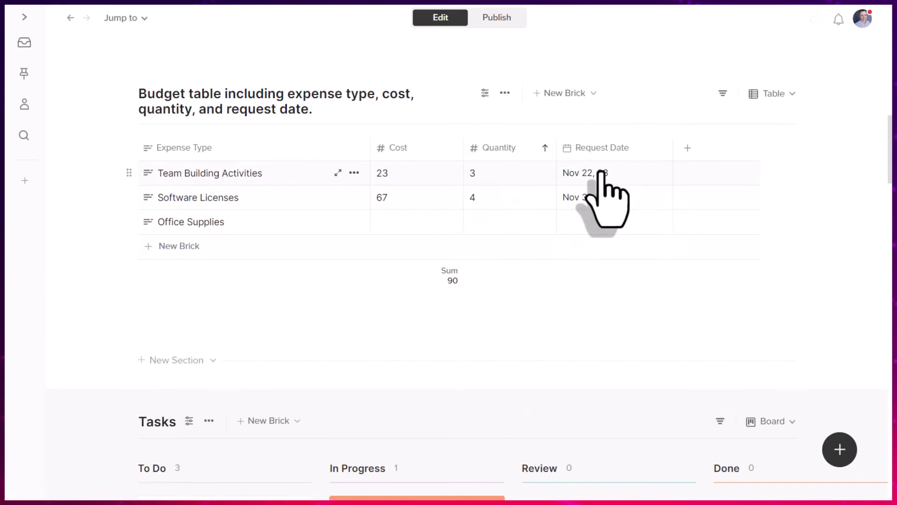
{"action": "left_click", "coordinate": [544, 148]}
{"action": "left_click", "coordinate": [589, 187]}
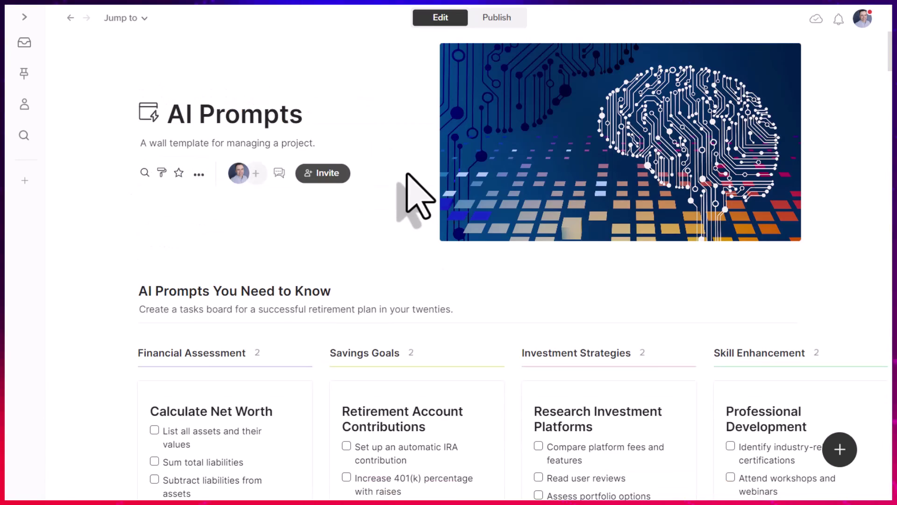
{"action": "scroll", "coordinate": [418, 197], "scroll_direction": "down", "scroll_amount": 10}
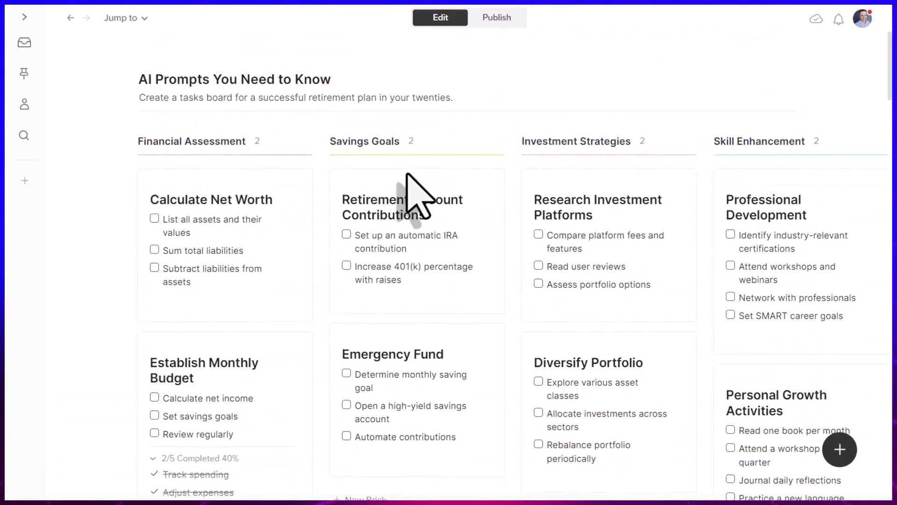
{"action": "scroll", "coordinate": [418, 196], "scroll_direction": "down", "scroll_amount": 2}
{"action": "scroll", "coordinate": [417, 197], "scroll_direction": "up", "scroll_amount": 9}
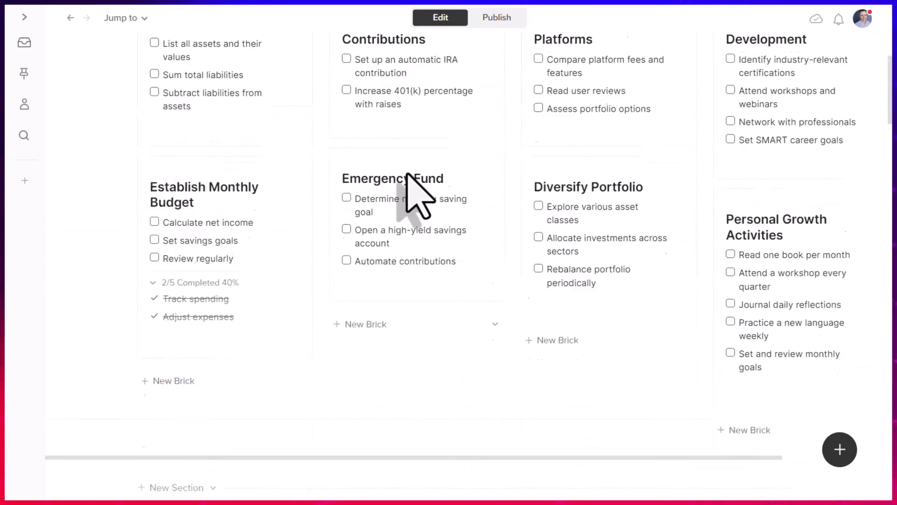
{"action": "scroll", "coordinate": [416, 195], "scroll_direction": "up", "scroll_amount": 2}
{"action": "scroll", "coordinate": [490, 150], "scroll_direction": "down", "scroll_amount": 4}
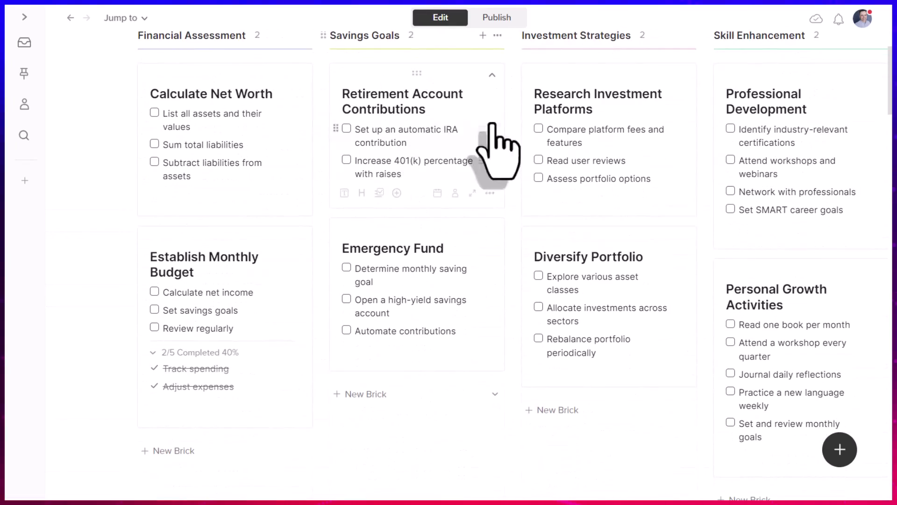
{"action": "scroll", "coordinate": [468, 155], "scroll_direction": "down", "scroll_amount": 5}
{"action": "scroll", "coordinate": [468, 154], "scroll_direction": "down", "scroll_amount": 5}
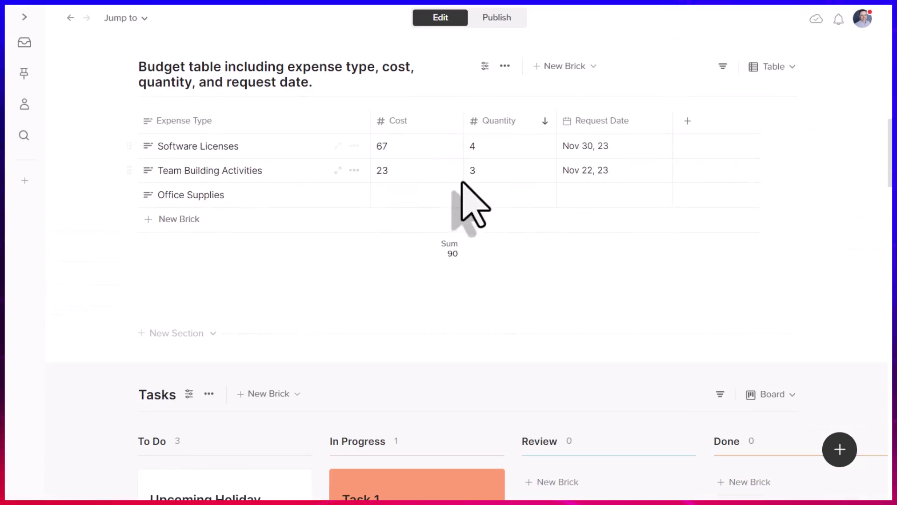
{"action": "scroll", "coordinate": [533, 201], "scroll_direction": "up", "scroll_amount": 3}
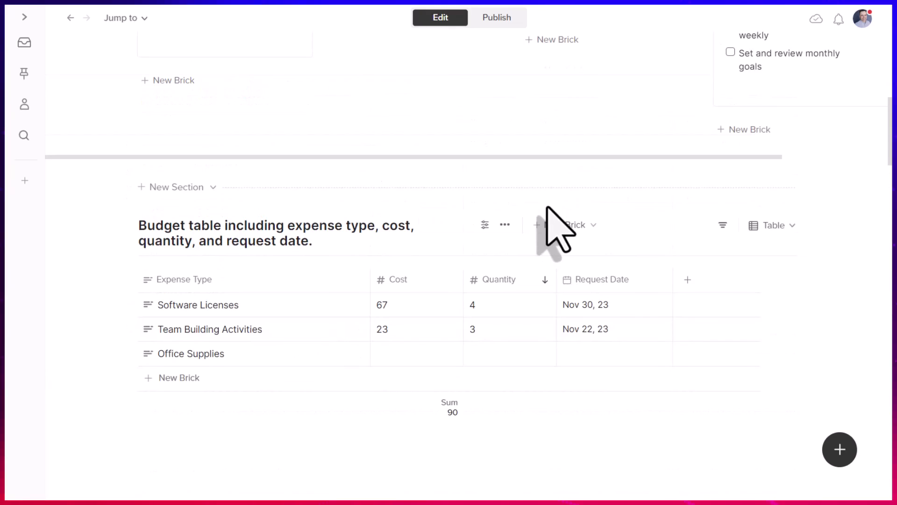
{"action": "scroll", "coordinate": [547, 207], "scroll_direction": "up", "scroll_amount": 10}
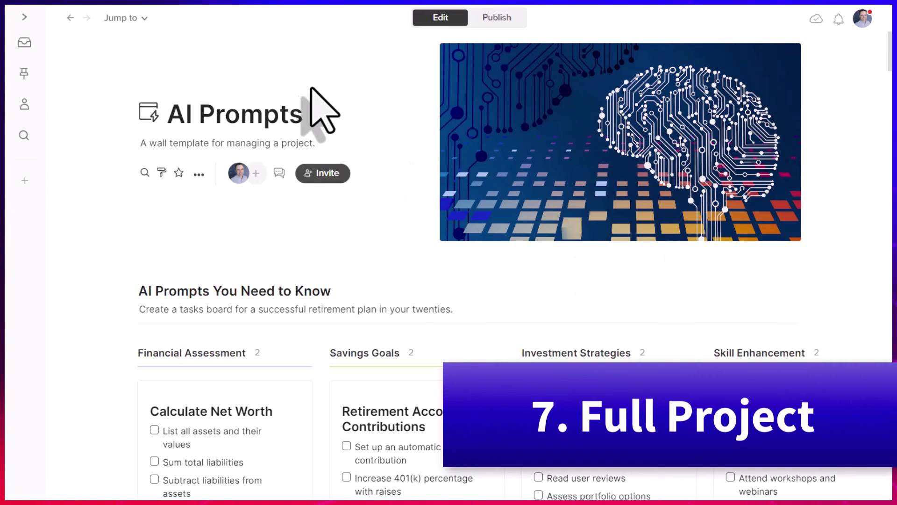
Create a new AI wall from the pasted Health Food Store Employee Onboarding Program prompt
{"action": "left_click", "coordinate": [24, 17]}
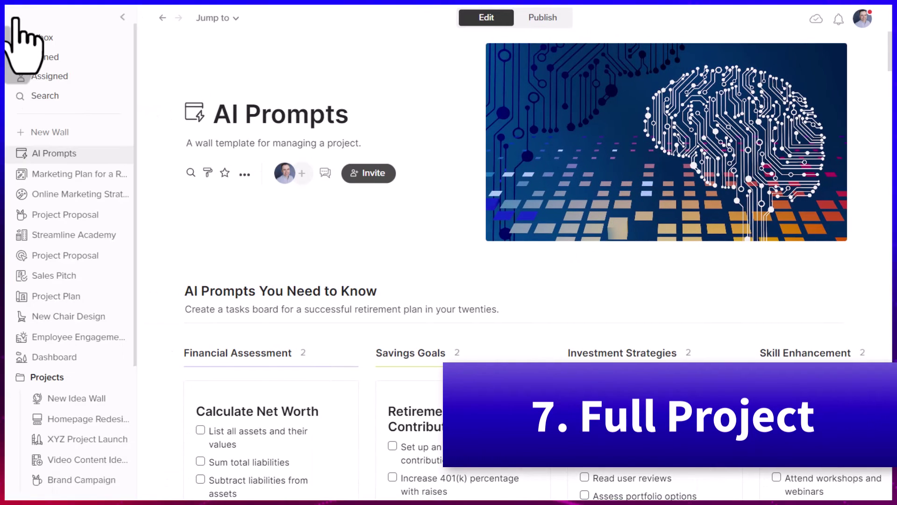
{"action": "left_click", "coordinate": [48, 133]}
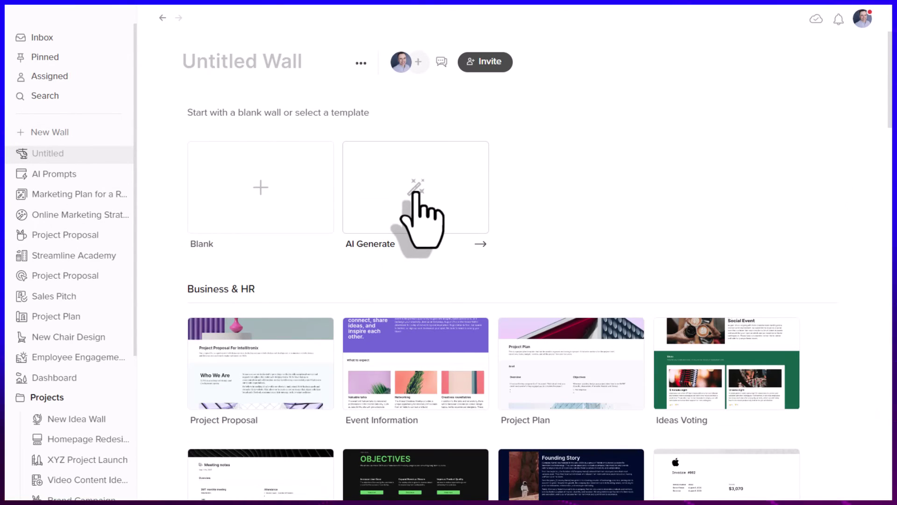
{"action": "left_click", "coordinate": [416, 194]}
{"action": "type", "text": "Design an employee onboarding program for a health food store that includes training, job responsibilities, expectations, and closing duties."}
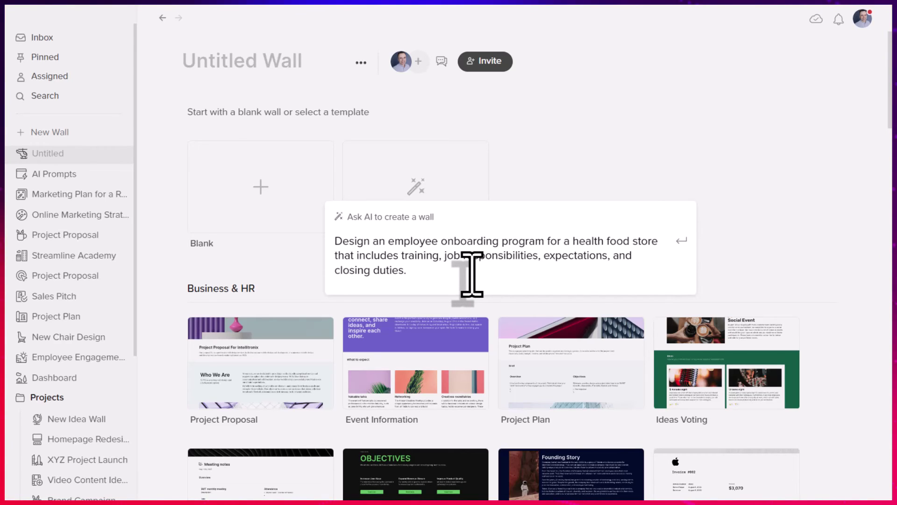
{"action": "key", "text": "Return"}
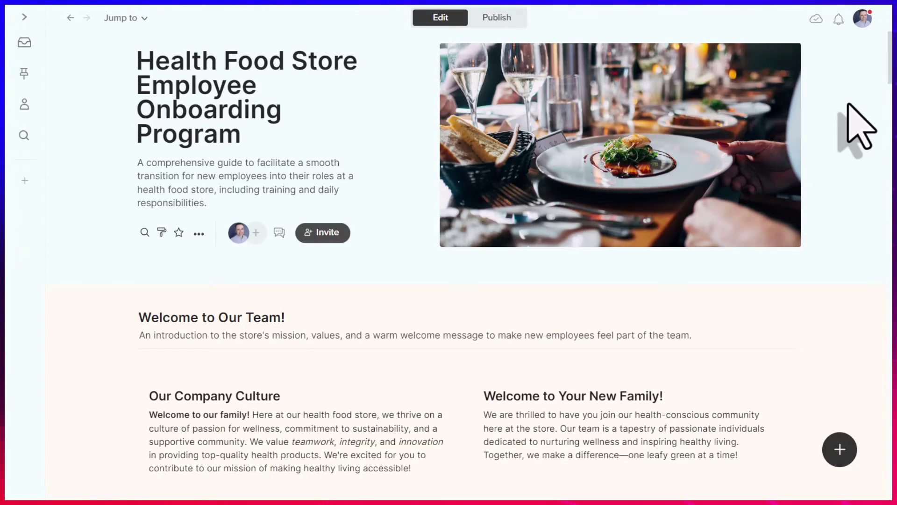
{"action": "scroll", "coordinate": [860, 126], "scroll_direction": "down", "scroll_amount": 15}
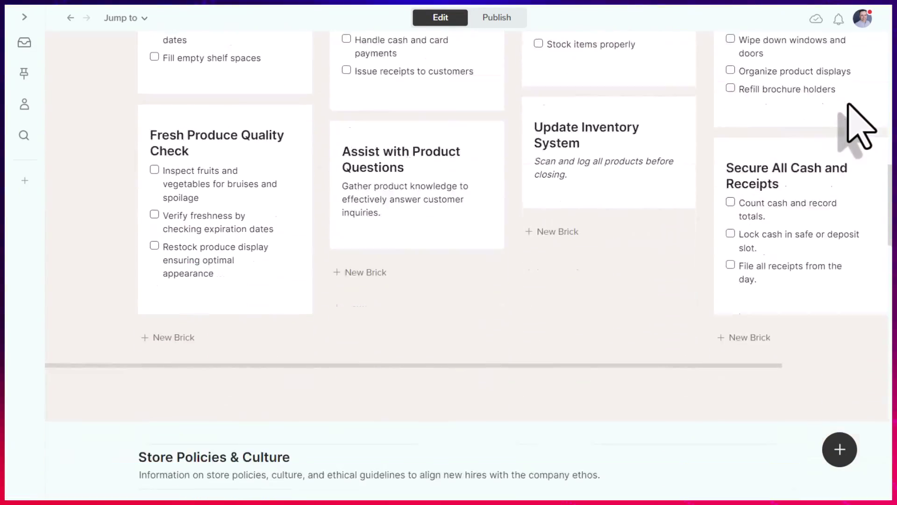
{"action": "scroll", "coordinate": [860, 126], "scroll_direction": "down", "scroll_amount": 20}
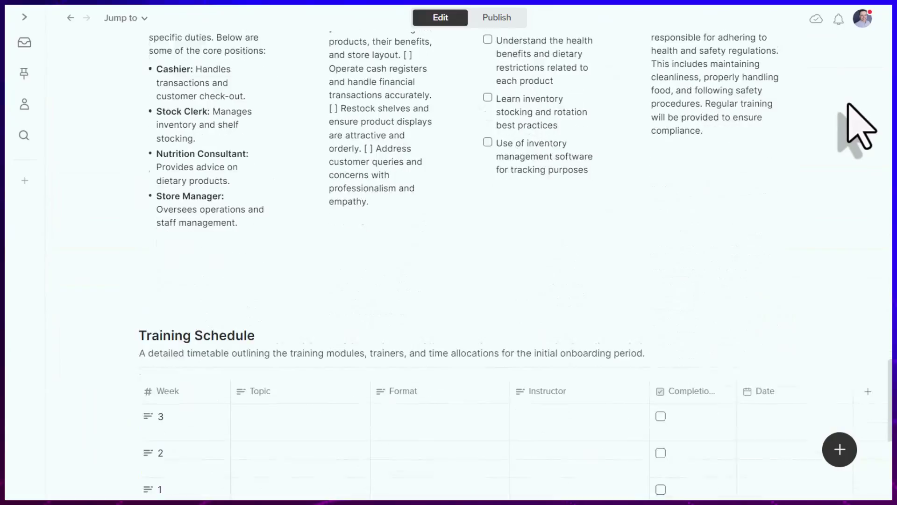
{"action": "scroll", "coordinate": [860, 126], "scroll_direction": "up", "scroll_amount": 20}
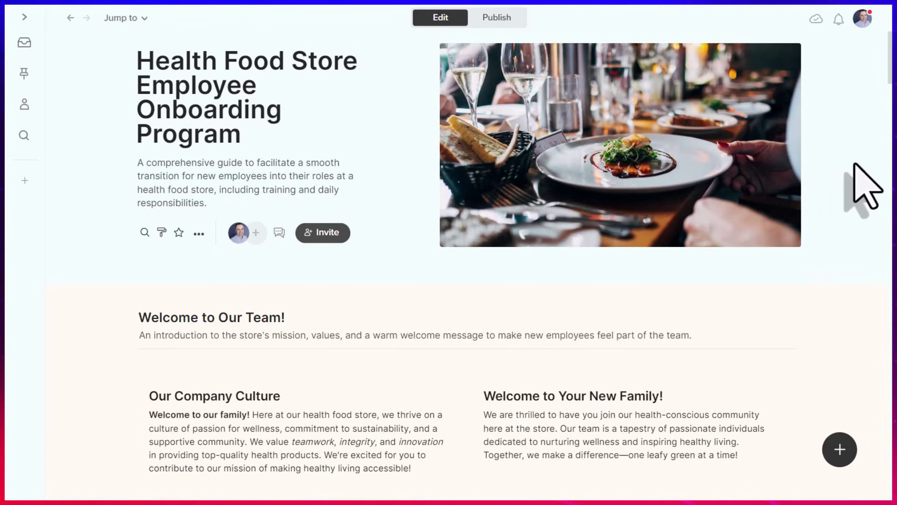
{"action": "scroll", "coordinate": [867, 187], "scroll_direction": "down", "scroll_amount": 5}
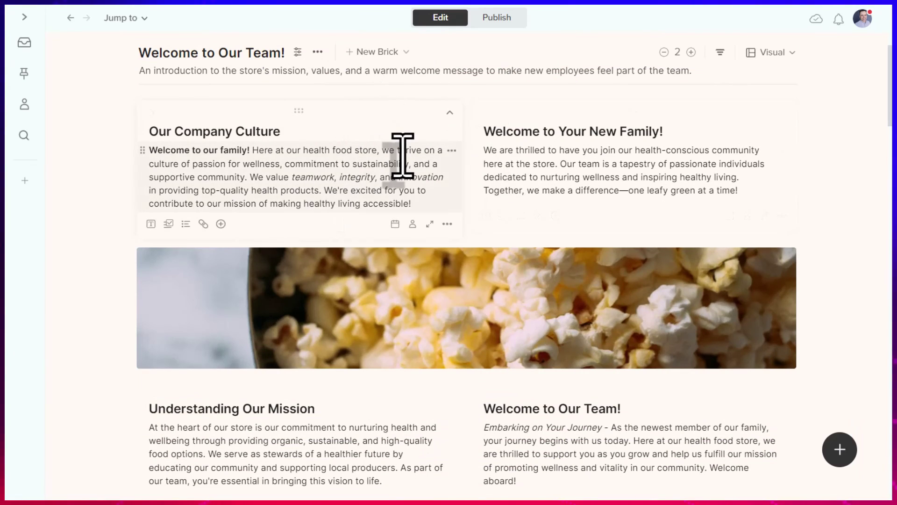
{"action": "scroll", "coordinate": [364, 156], "scroll_direction": "down", "scroll_amount": 1}
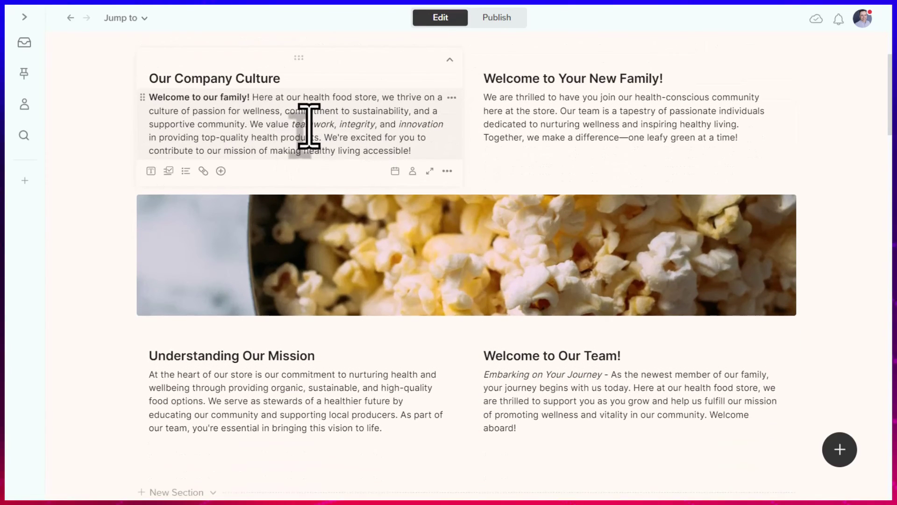
{"action": "scroll", "coordinate": [344, 137], "scroll_direction": "down", "scroll_amount": 7}
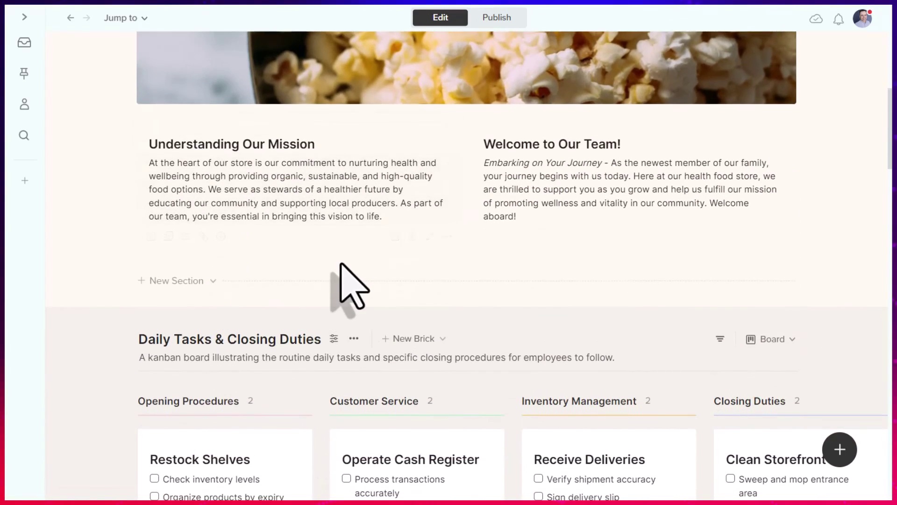
{"action": "scroll", "coordinate": [124, 226], "scroll_direction": "down", "scroll_amount": 3}
{"action": "scroll", "coordinate": [122, 226], "scroll_direction": "up", "scroll_amount": 1}
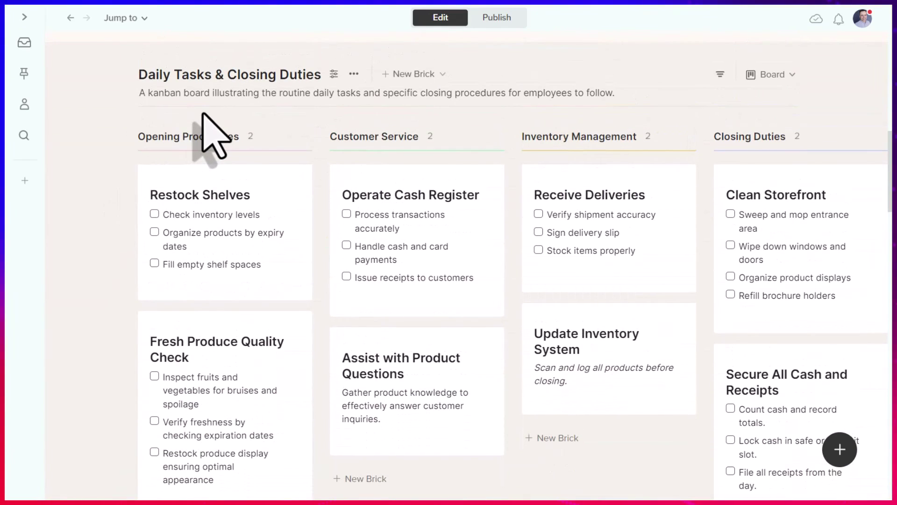
{"action": "scroll", "coordinate": [105, 159], "scroll_direction": "down", "scroll_amount": 1}
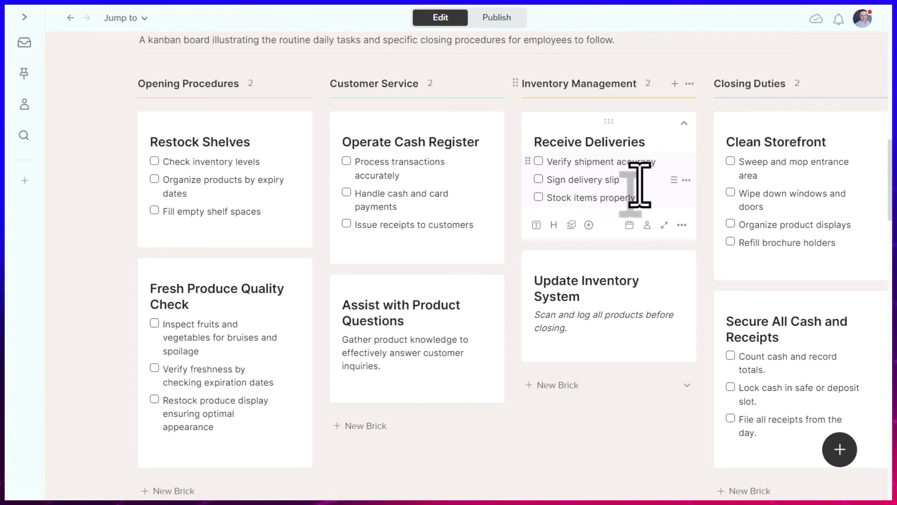
{"action": "scroll", "coordinate": [639, 185], "scroll_direction": "down", "scroll_amount": 10}
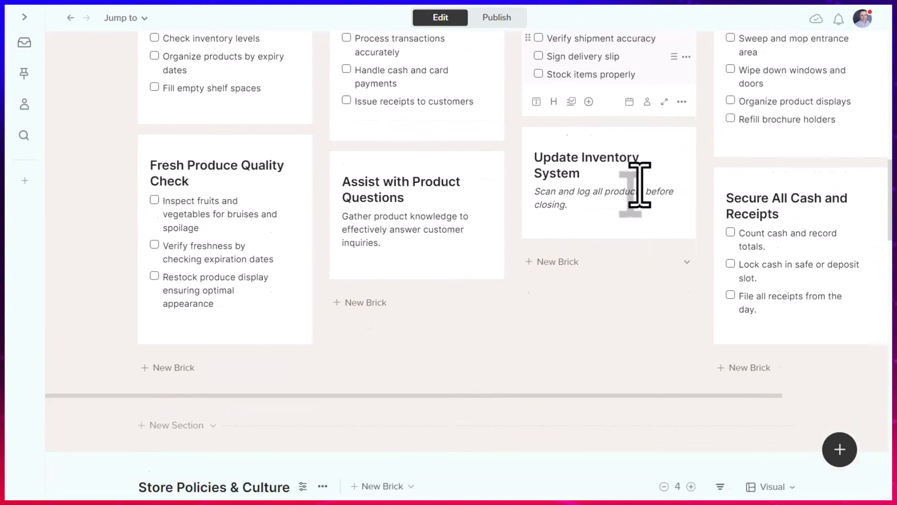
{"action": "scroll", "coordinate": [639, 184], "scroll_direction": "up", "scroll_amount": 2}
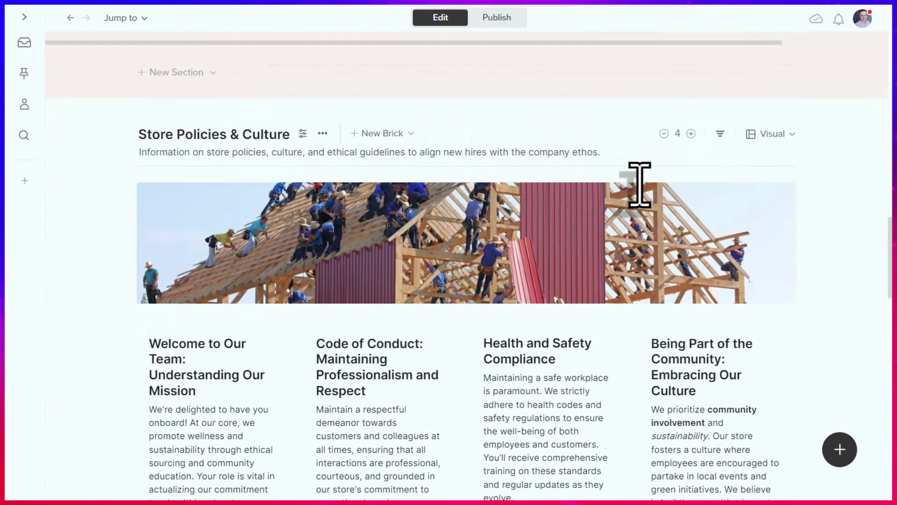
{"action": "scroll", "coordinate": [639, 185], "scroll_direction": "down", "scroll_amount": 10}
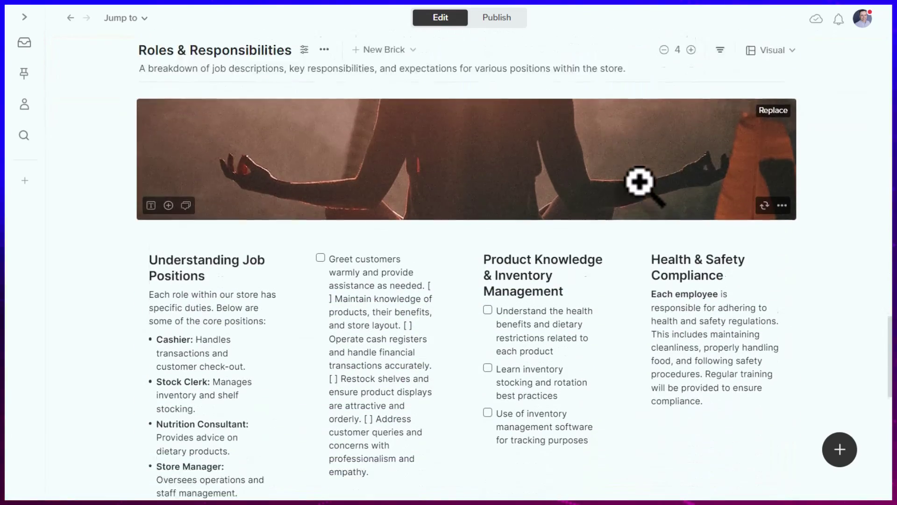
{"action": "scroll", "coordinate": [639, 184], "scroll_direction": "down", "scroll_amount": 3}
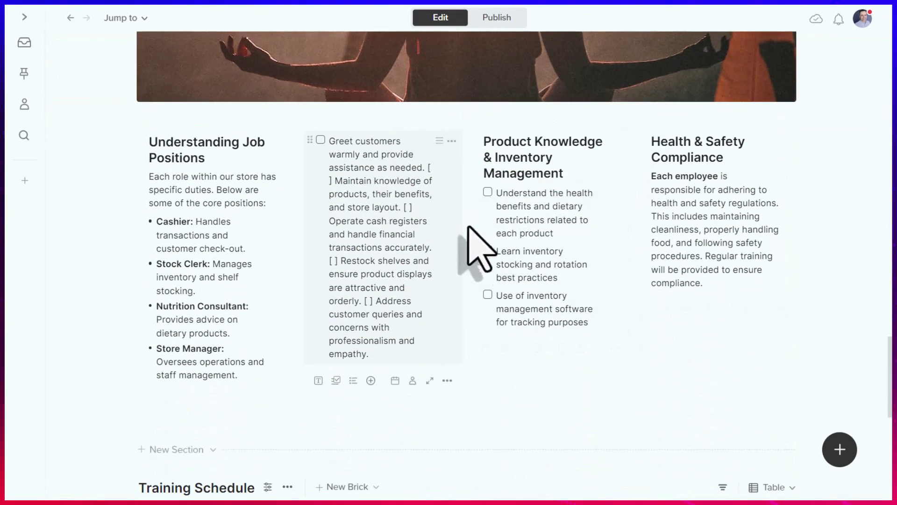
{"action": "scroll", "coordinate": [545, 231], "scroll_direction": "down", "scroll_amount": 3}
{"action": "scroll", "coordinate": [545, 231], "scroll_direction": "down", "scroll_amount": 1}
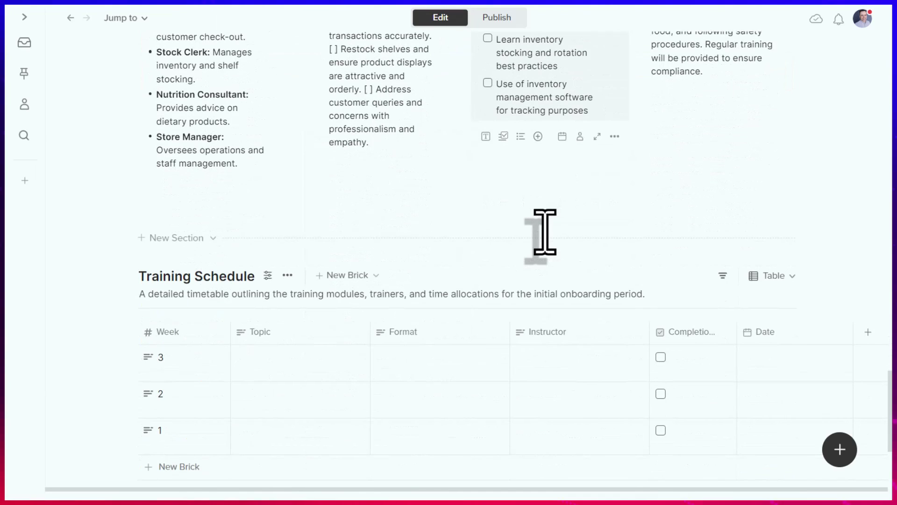
{"action": "scroll", "coordinate": [545, 231], "scroll_direction": "down", "scroll_amount": 2}
{"action": "scroll", "coordinate": [551, 251], "scroll_direction": "up", "scroll_amount": 2}
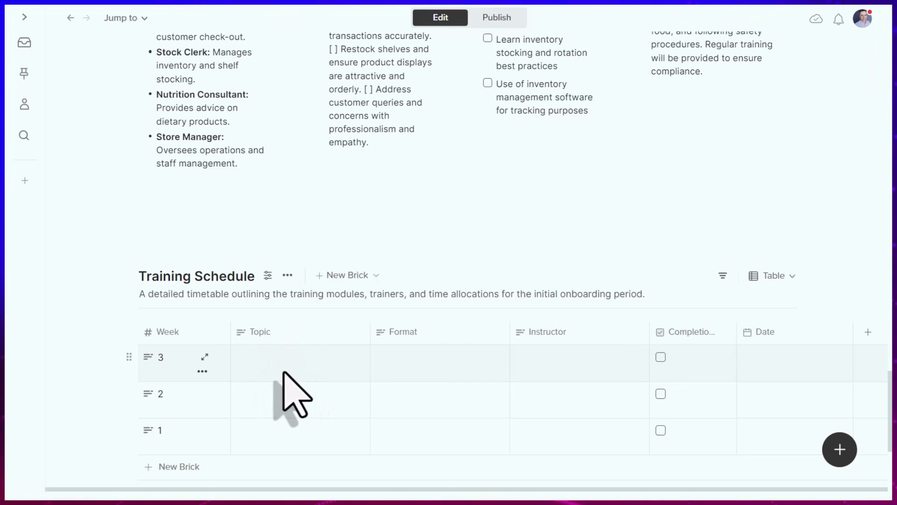
{"action": "scroll", "coordinate": [294, 395], "scroll_direction": "up", "scroll_amount": 18}
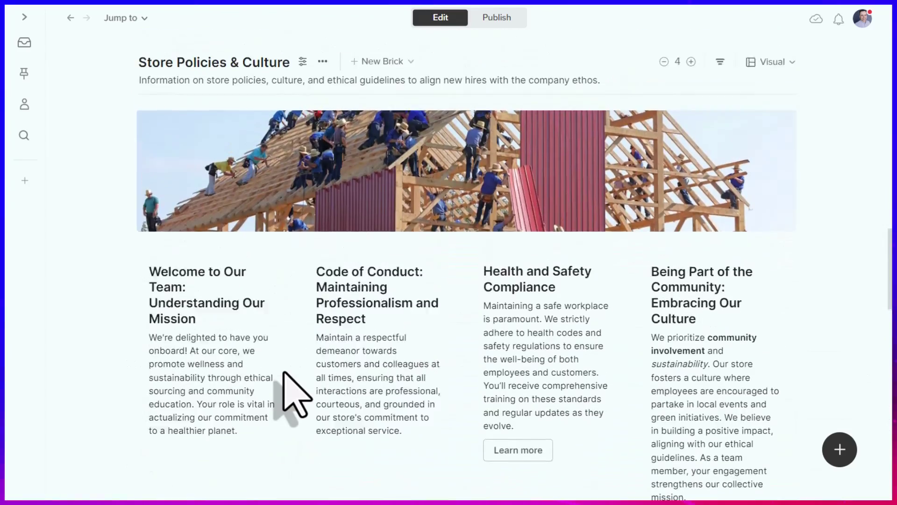
{"action": "scroll", "coordinate": [294, 394], "scroll_direction": "up", "scroll_amount": 12}
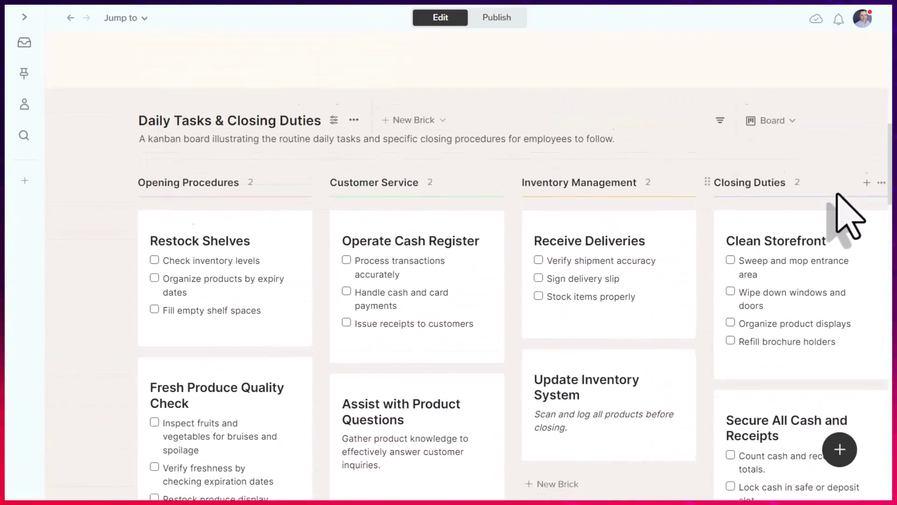
{"action": "scroll", "coordinate": [837, 197], "scroll_direction": "down", "scroll_amount": 10}
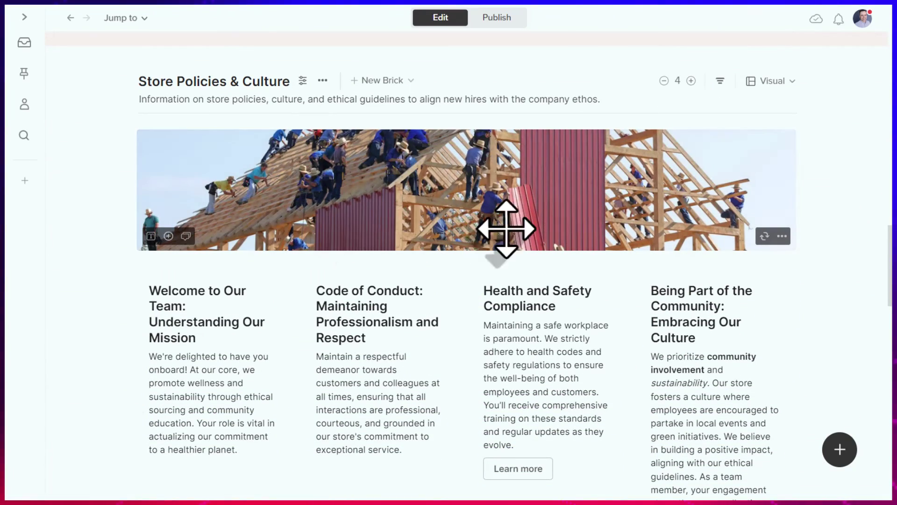
Replace the Store Policies & Culture banner with the strawberries photo
{"action": "left_click", "coordinate": [774, 145]}
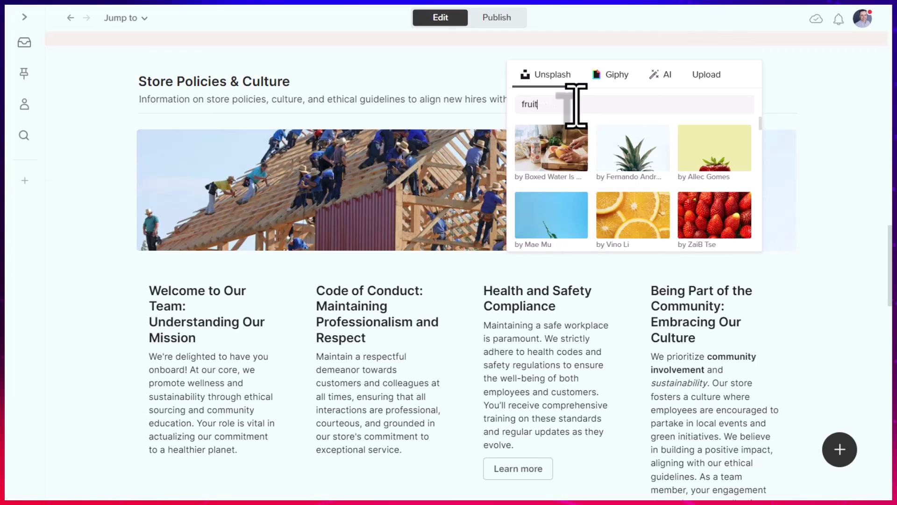
{"action": "left_click", "coordinate": [717, 222]}
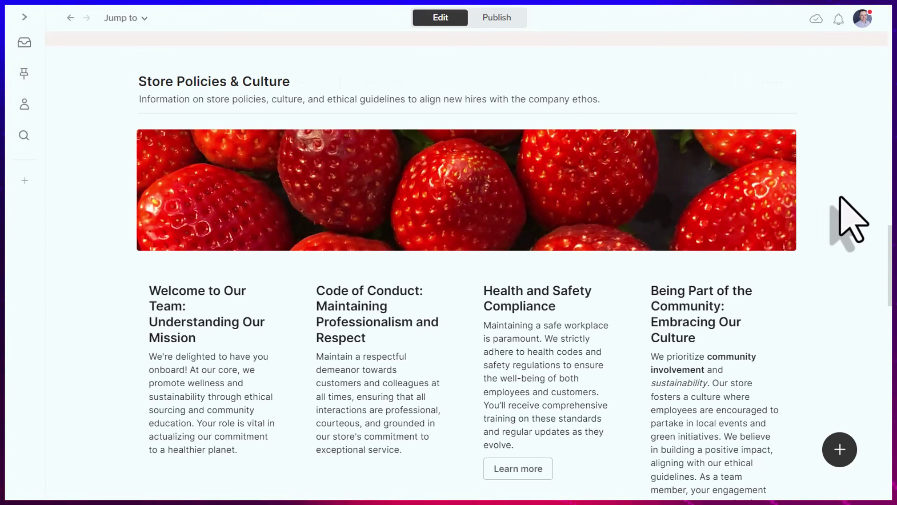
{"action": "scroll", "coordinate": [841, 199], "scroll_direction": "down", "scroll_amount": 1}
{"action": "scroll", "coordinate": [841, 199], "scroll_direction": "up", "scroll_amount": 8}
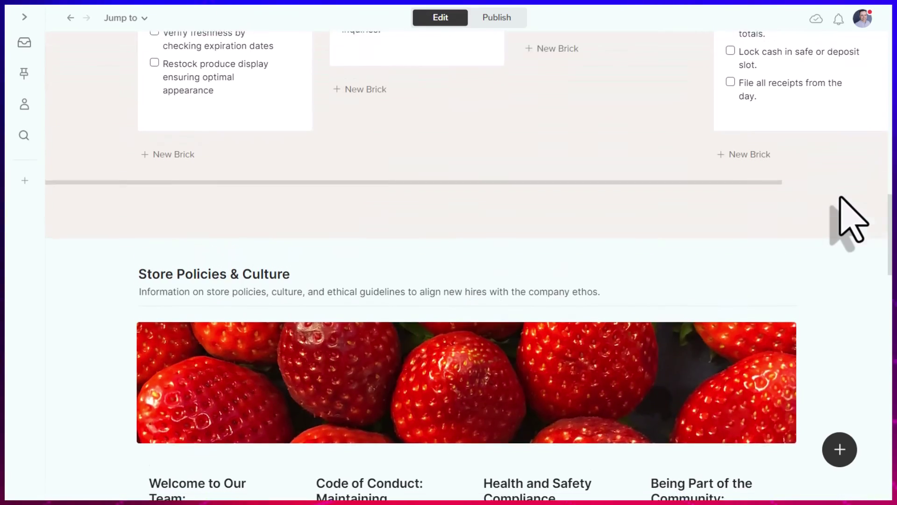
{"action": "scroll", "coordinate": [841, 198], "scroll_direction": "up", "scroll_amount": 12}
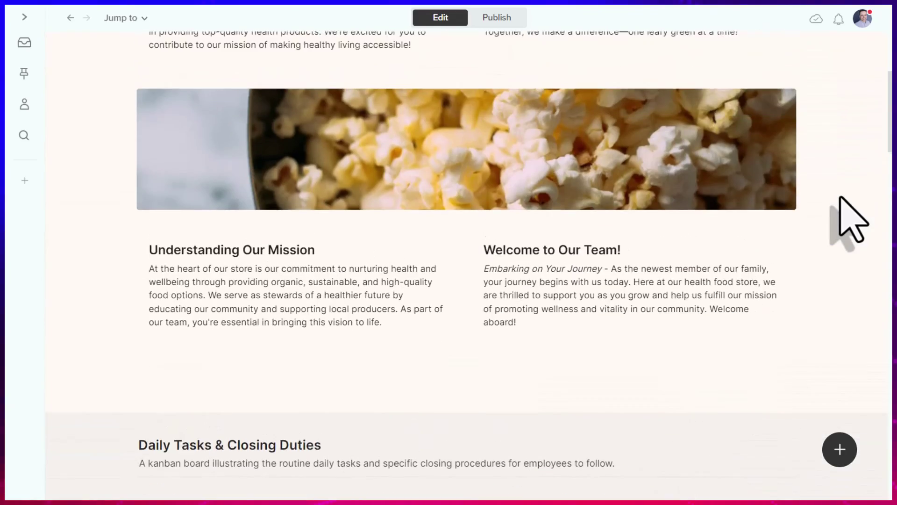
{"action": "scroll", "coordinate": [840, 199], "scroll_direction": "up", "scroll_amount": 6}
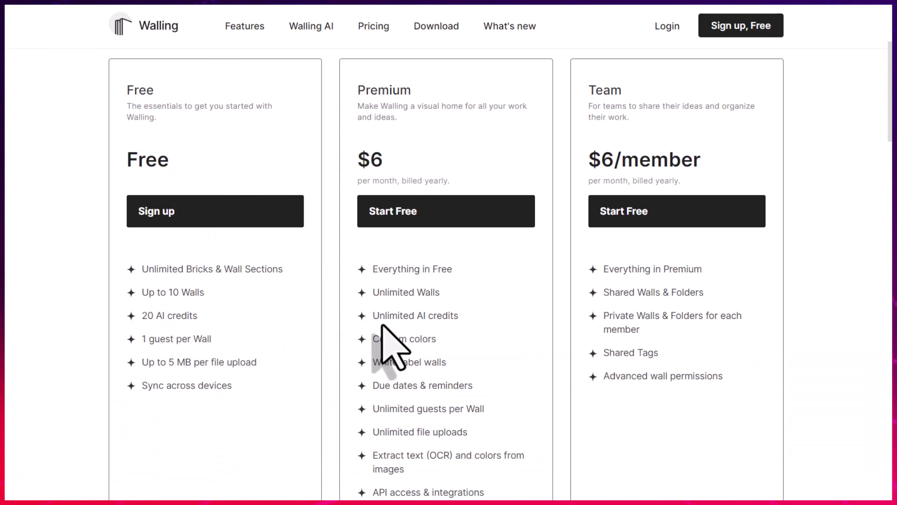
Highlight the Premium plan's Unlimited AI credits and Unlimited guests per Wall features
{"action": "left_click_drag", "start_coordinate": [373, 321], "coordinate": [487, 318]}
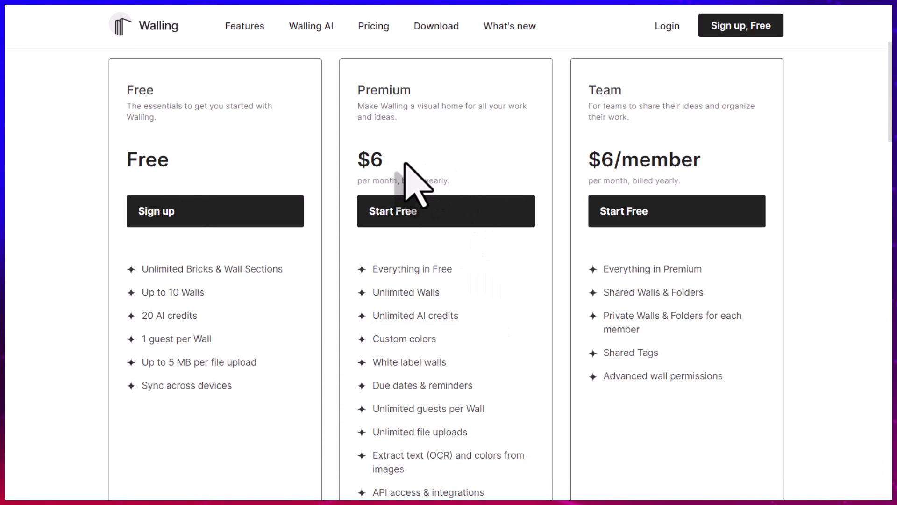
{"action": "left_click_drag", "start_coordinate": [372, 409], "coordinate": [486, 411]}
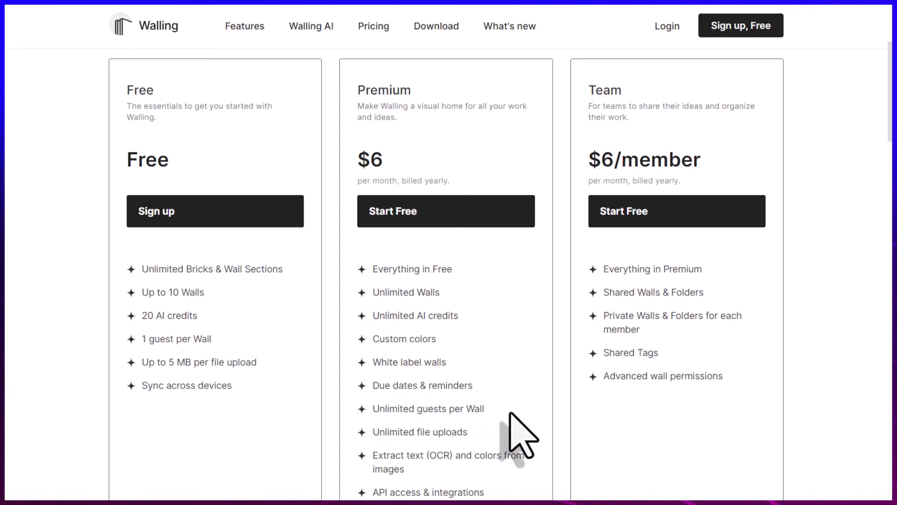